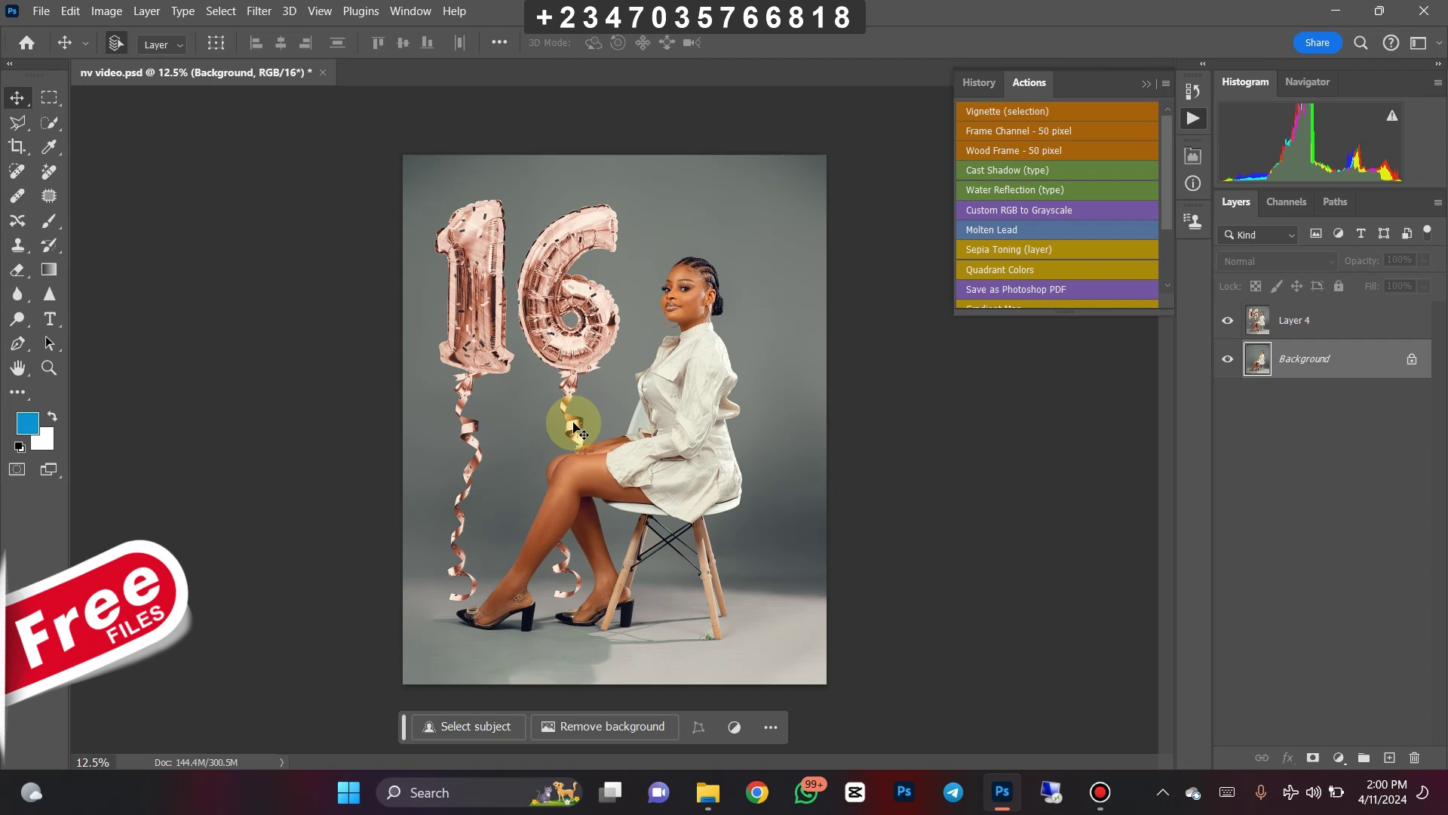
- Switch to File Explorer and look through the Downloads folder for the balloon overlay files
{"action": "left_click", "coordinate": [708, 792]}
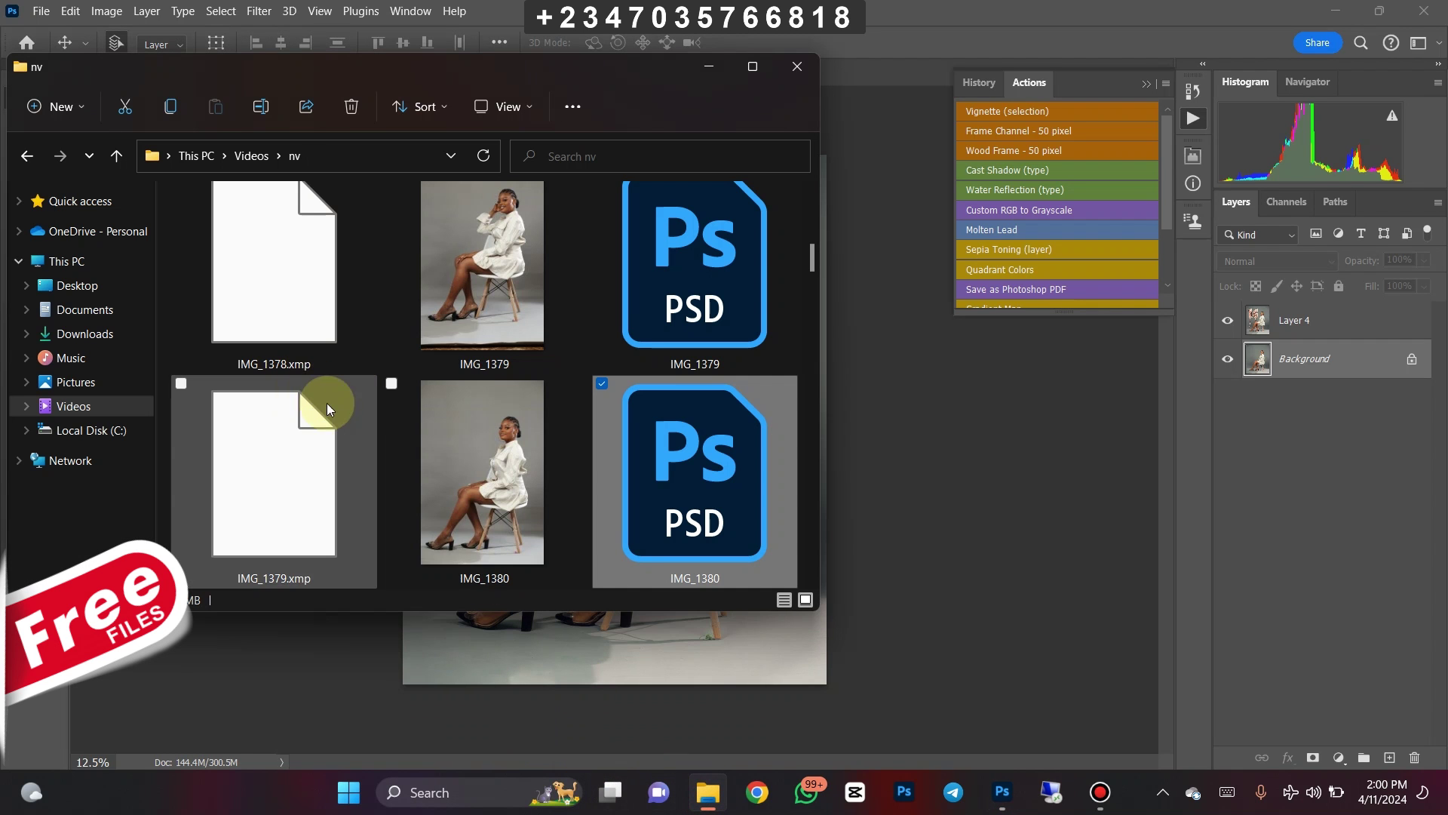
{"action": "left_click", "coordinate": [84, 333]}
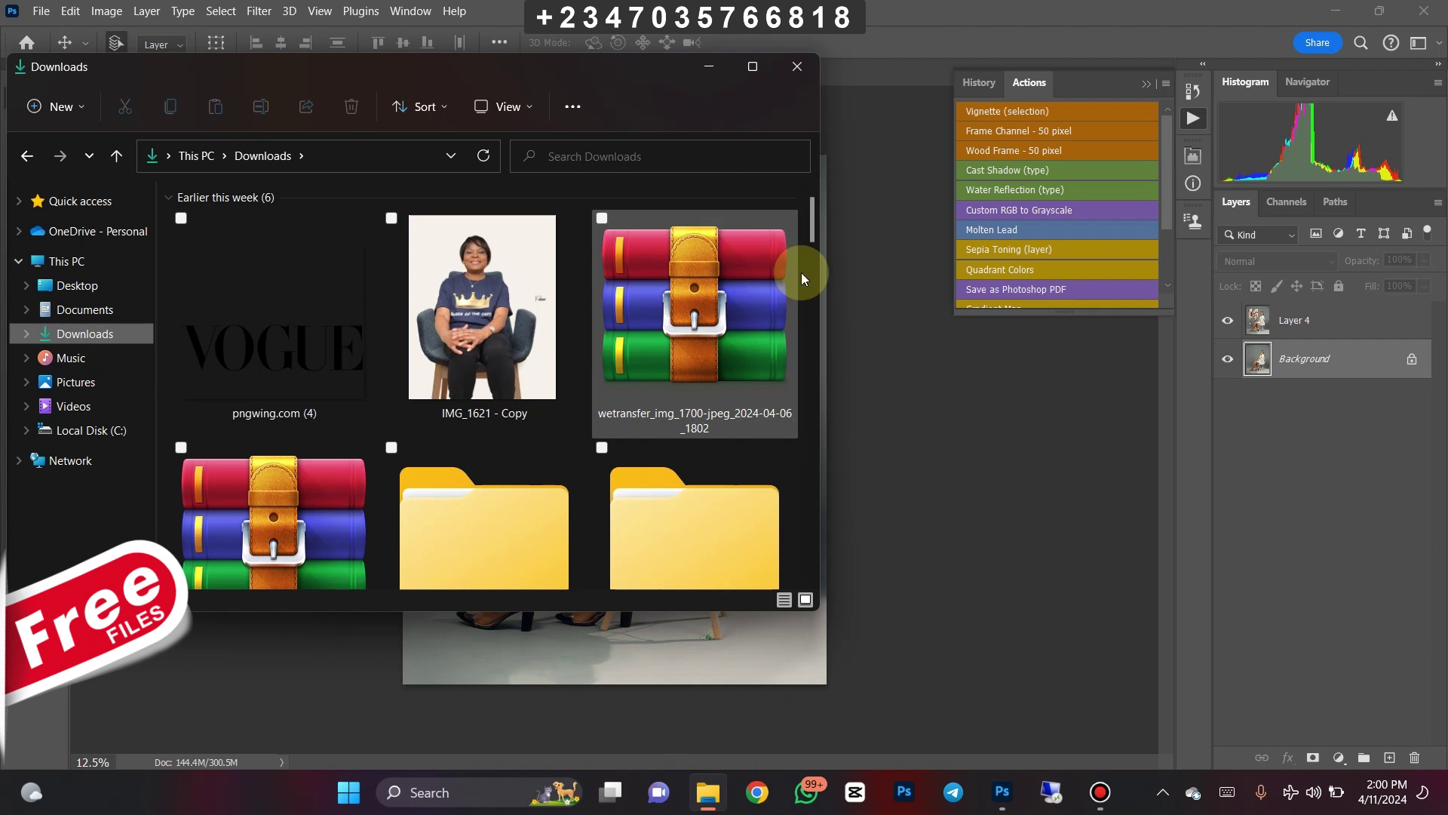
{"action": "left_click", "coordinate": [752, 66]}
{"action": "scroll", "coordinate": [1403, 478], "scroll_direction": "down", "scroll_amount": 10}
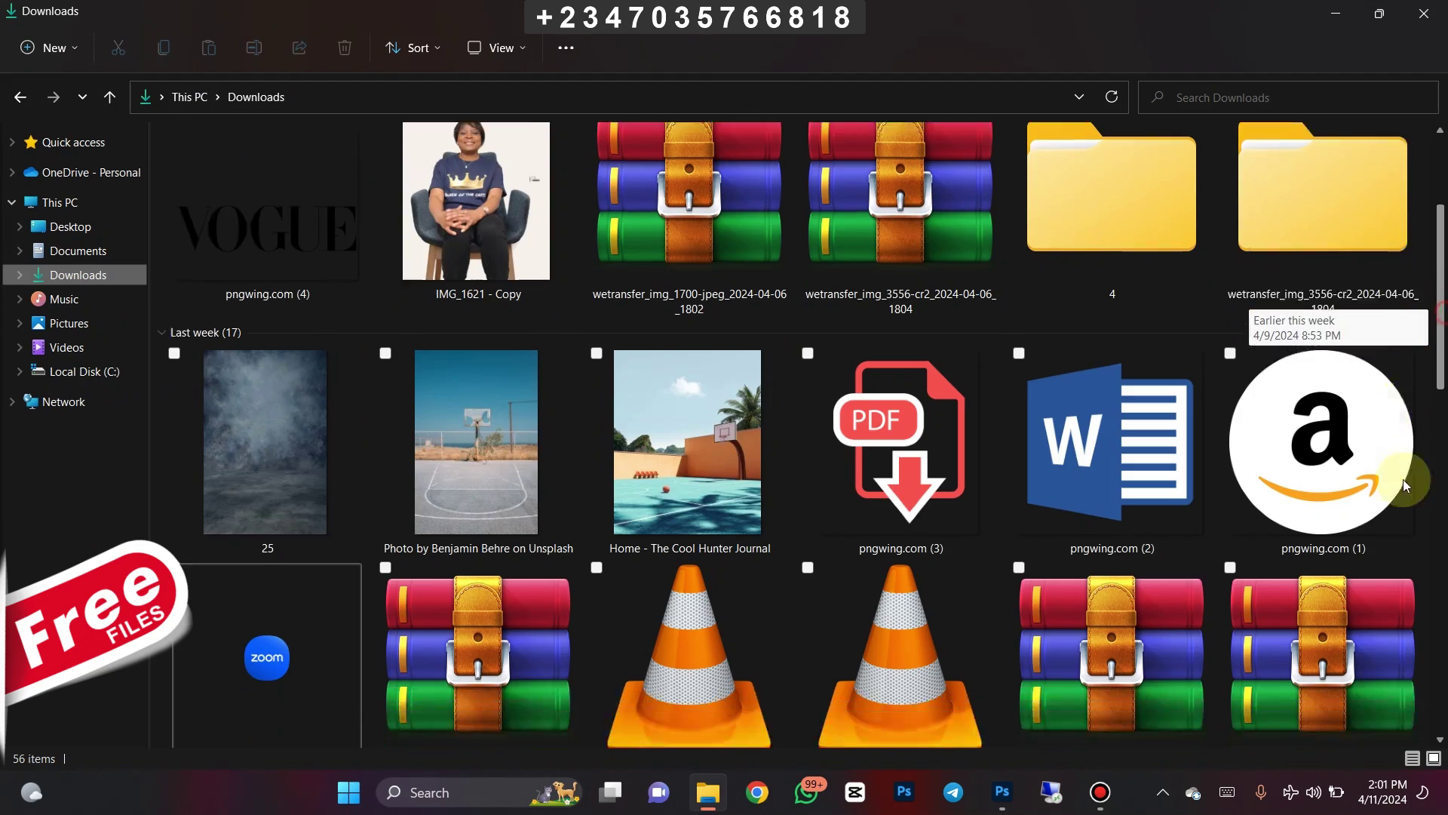
{"action": "scroll", "coordinate": [1341, 701], "scroll_direction": "down", "scroll_amount": 3}
{"action": "scroll", "coordinate": [1299, 750], "scroll_direction": "up", "scroll_amount": 10}
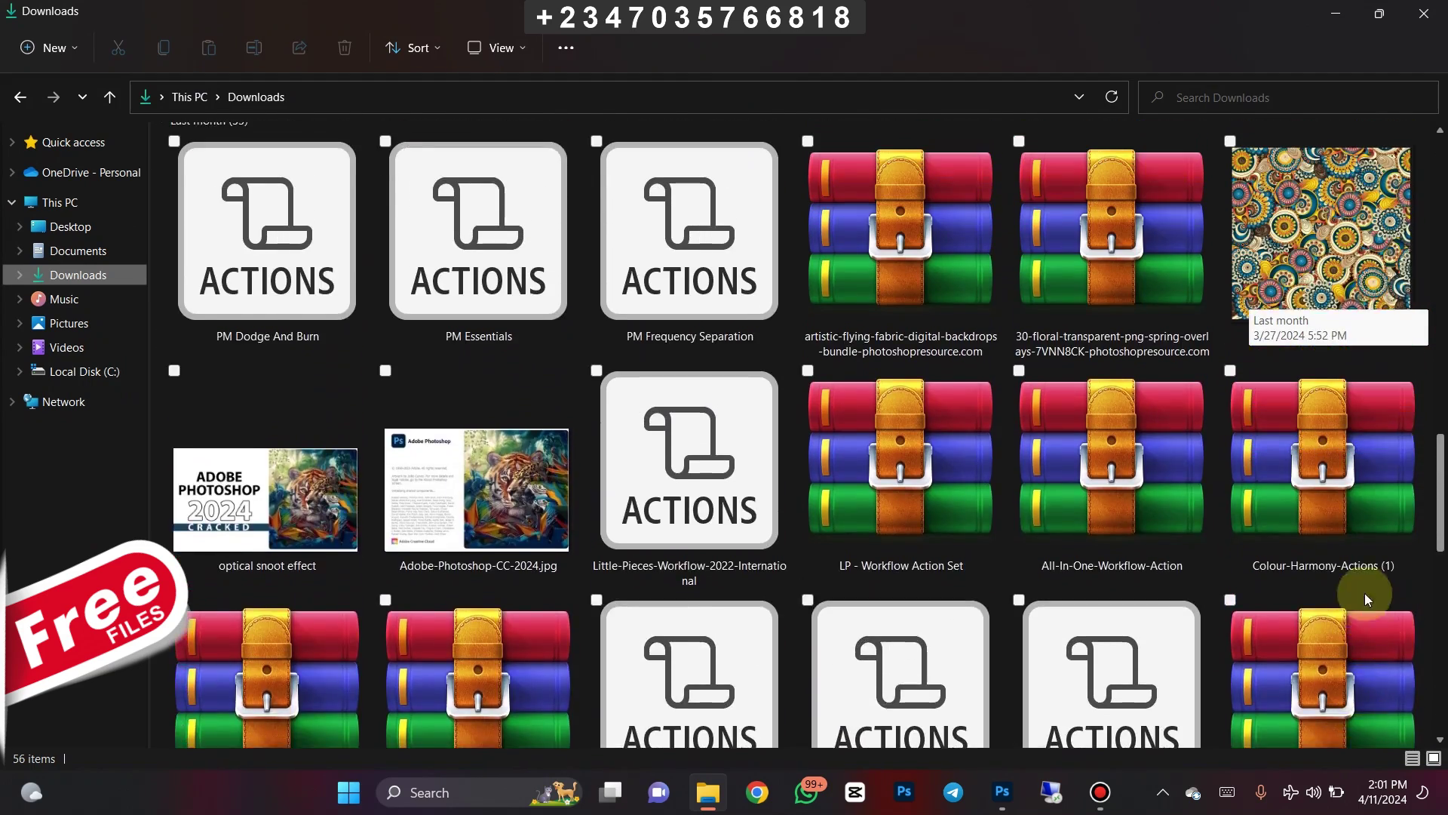
{"action": "scroll", "coordinate": [1389, 519], "scroll_direction": "up", "scroll_amount": 2}
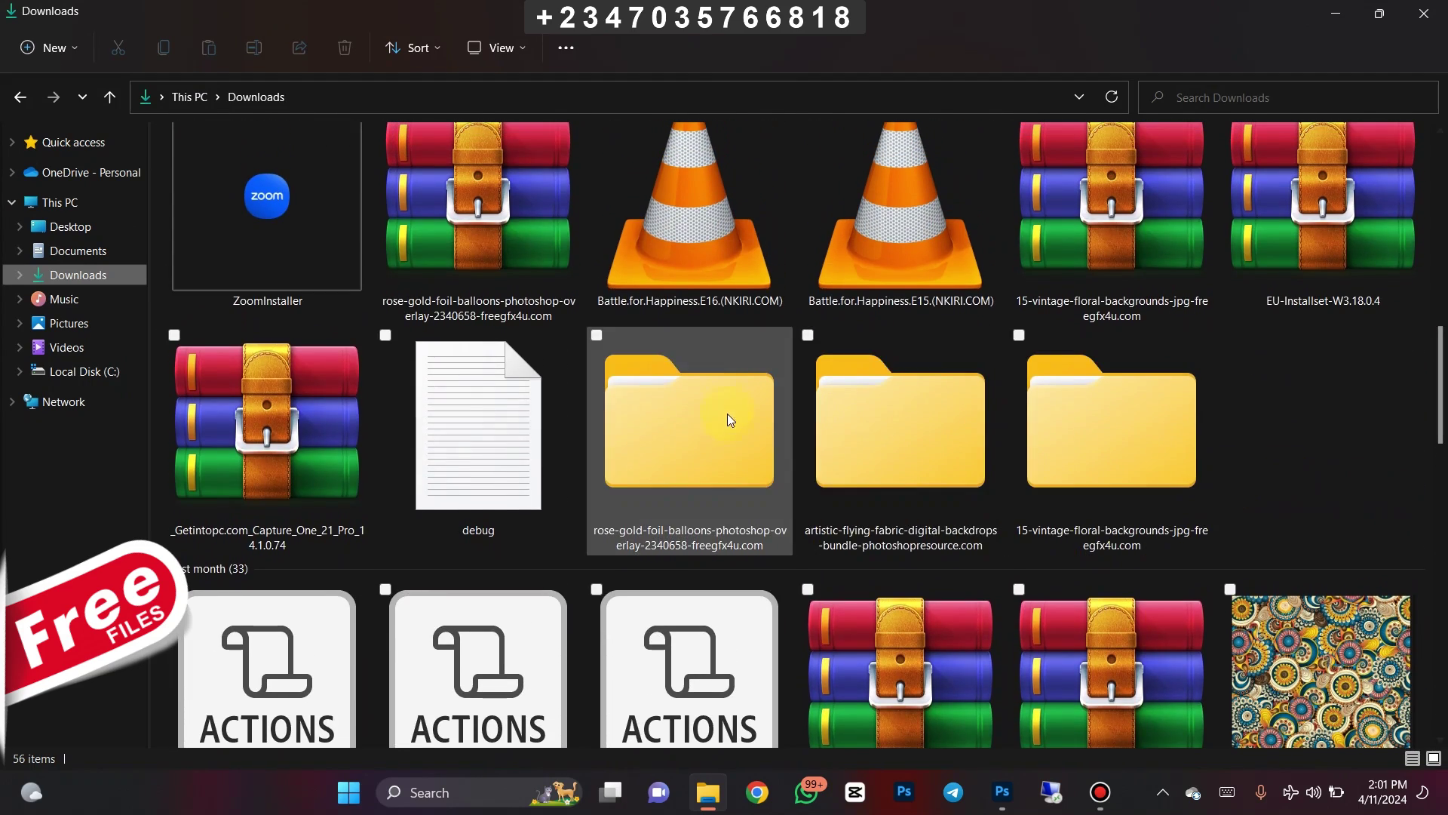
- View the overlays in "Foil rose v2 balloons photo overlays by 2suns" inside the downloaded rose-gold foil balloons folder, then minimize the window
{"action": "left_click", "coordinate": [1108, 495]}
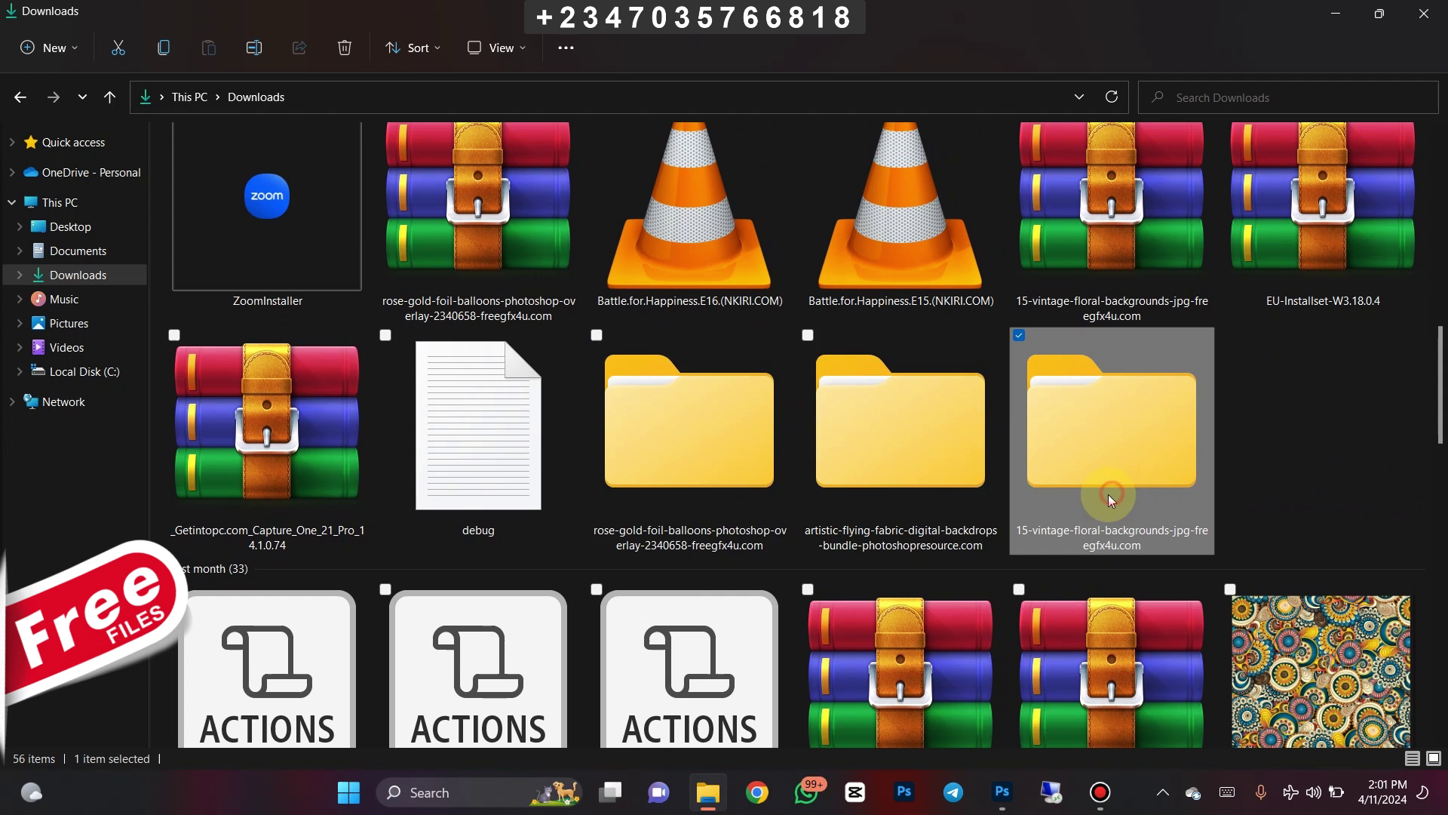
{"action": "left_click", "coordinate": [695, 455]}
{"action": "double_click", "coordinate": [650, 421]}
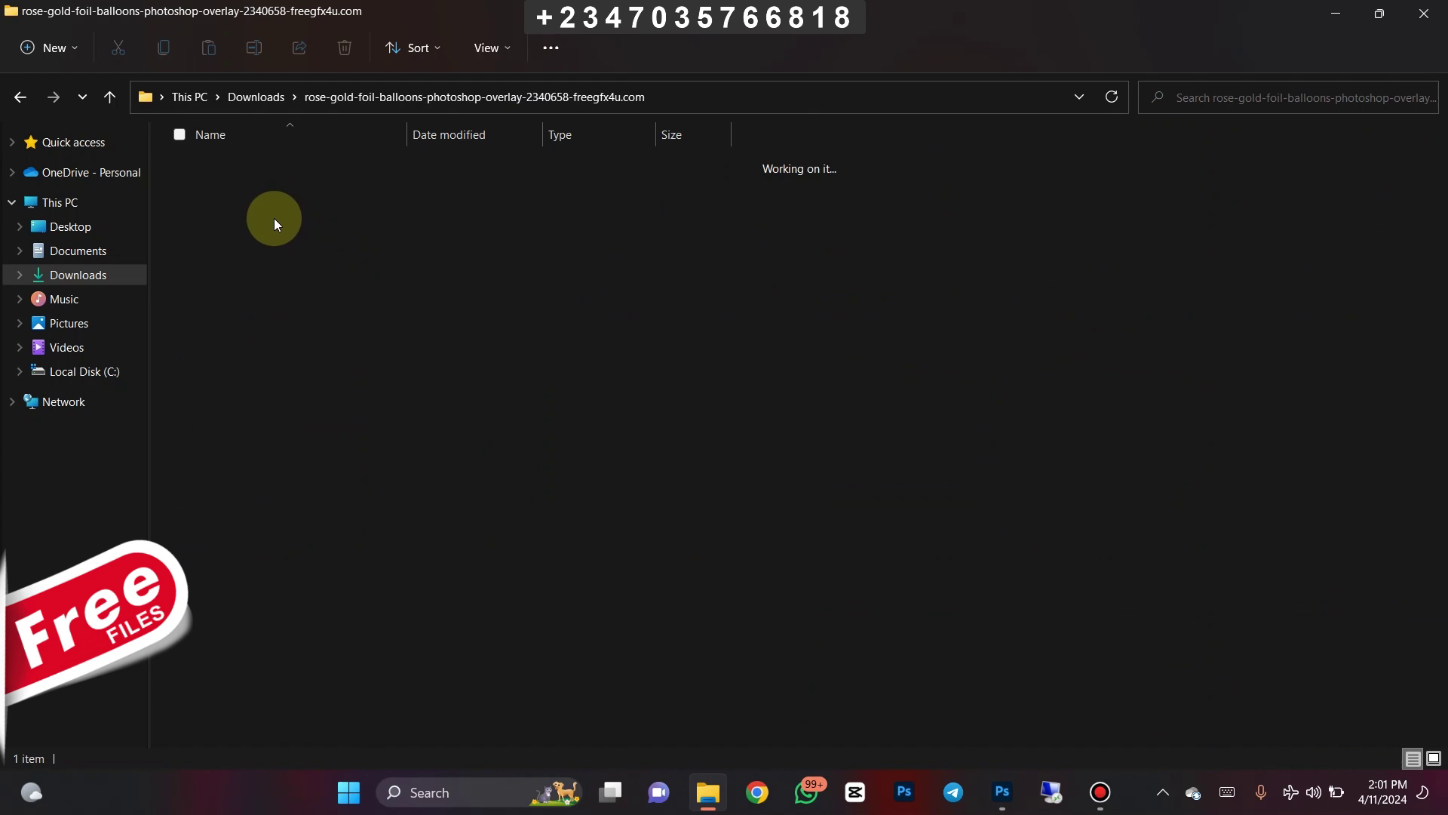
{"action": "double_click", "coordinate": [270, 169]}
{"action": "double_click", "coordinate": [365, 177]}
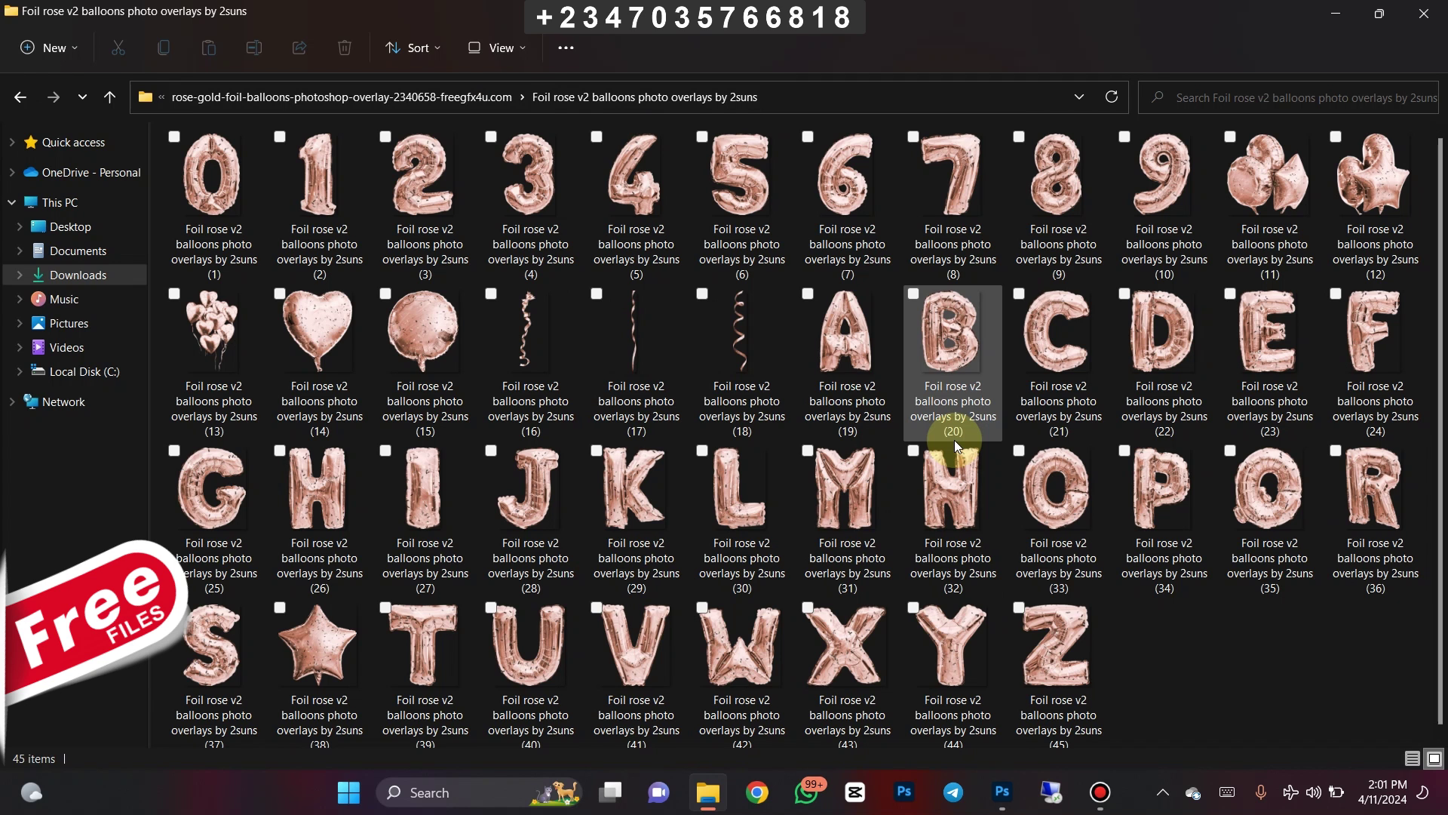
{"action": "left_click", "coordinate": [1336, 13]}
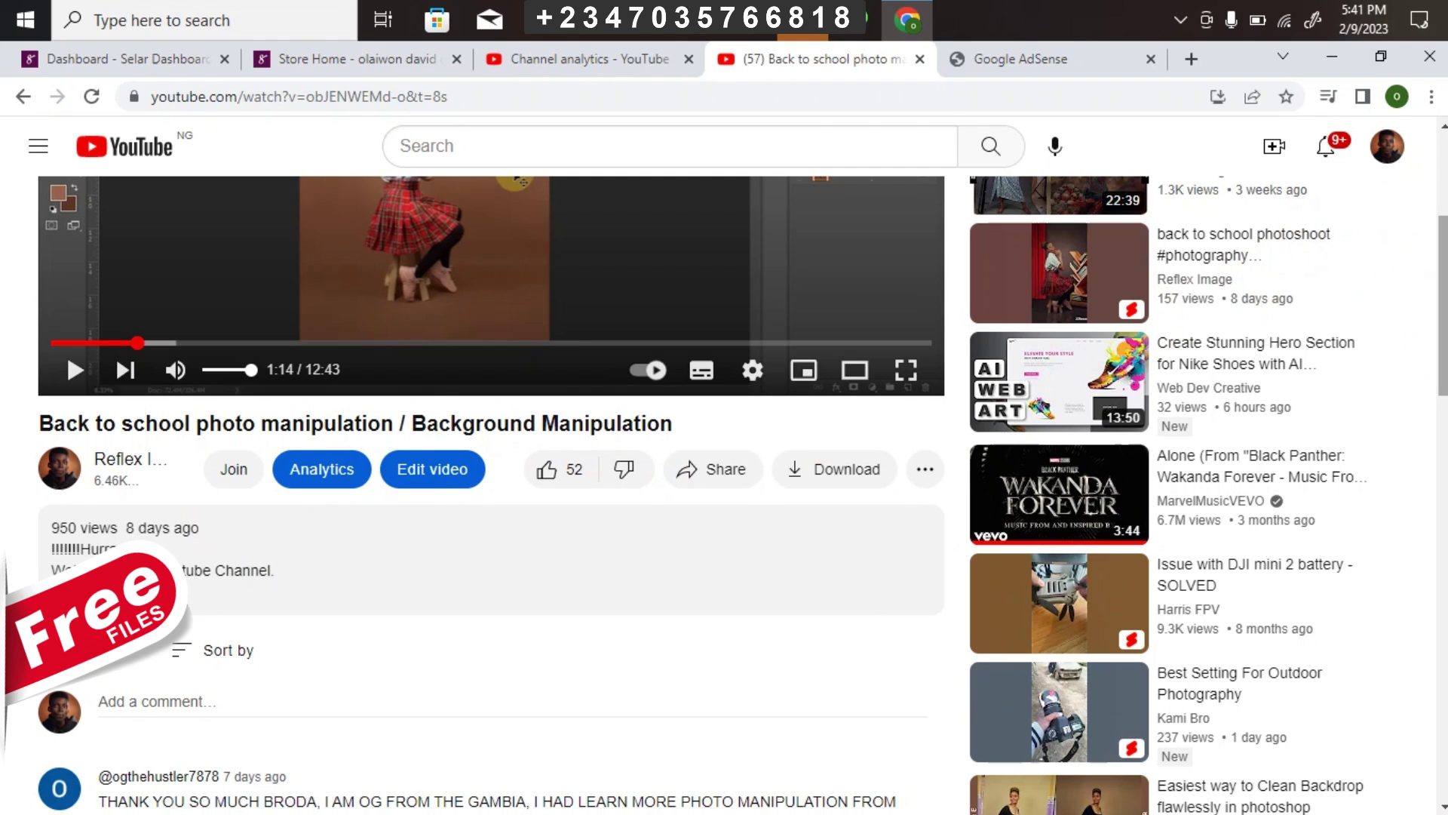
- Expand the description of the YouTube video "Back to school photo manipulation / Background Manipulation" and read its file links
{"action": "scroll", "coordinate": [1422, 317], "scroll_direction": "down", "scroll_amount": 1}
{"action": "scroll", "coordinate": [1342, 372], "scroll_direction": "down", "scroll_amount": 1}
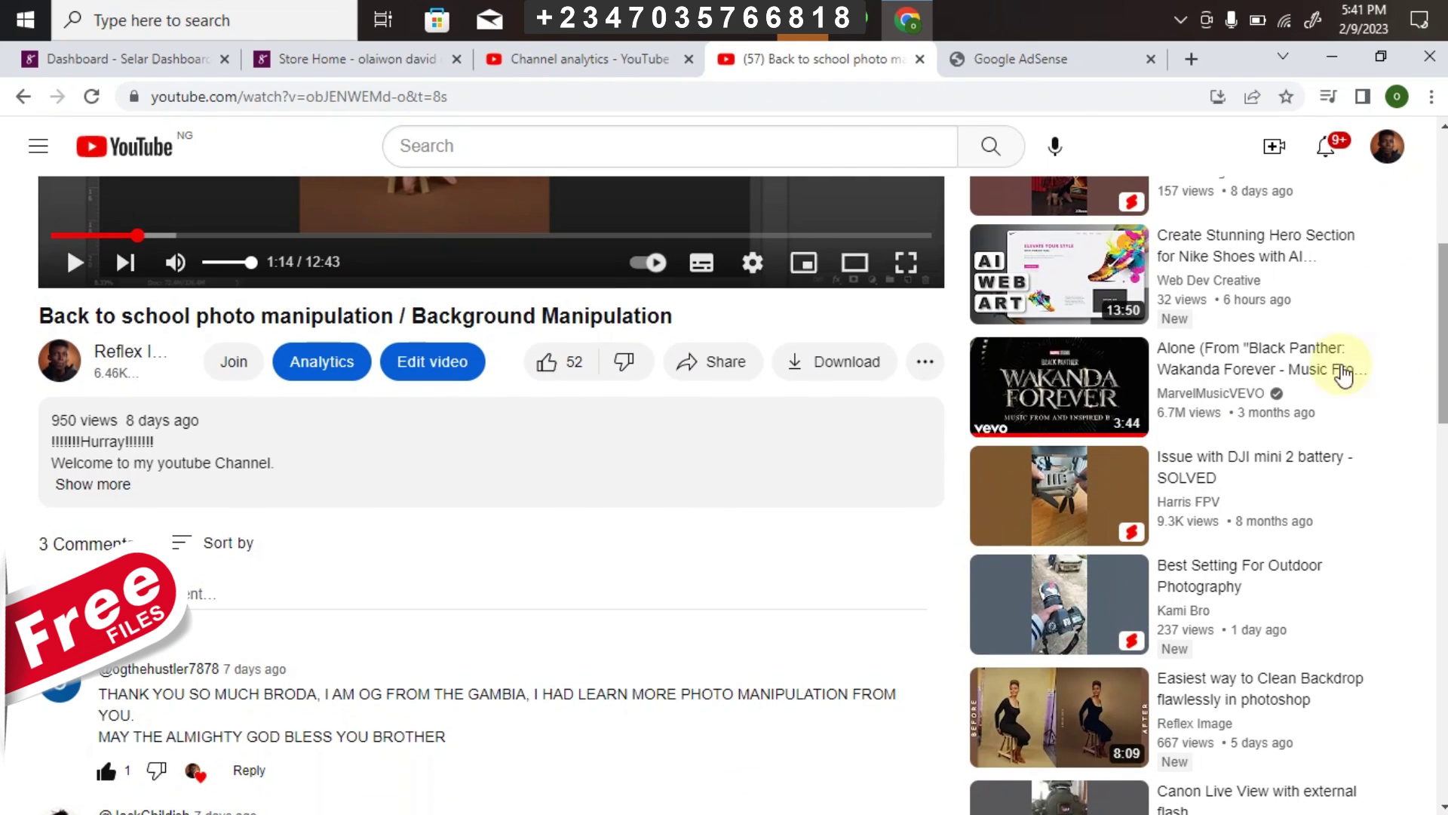
{"action": "left_click", "coordinate": [94, 488]}
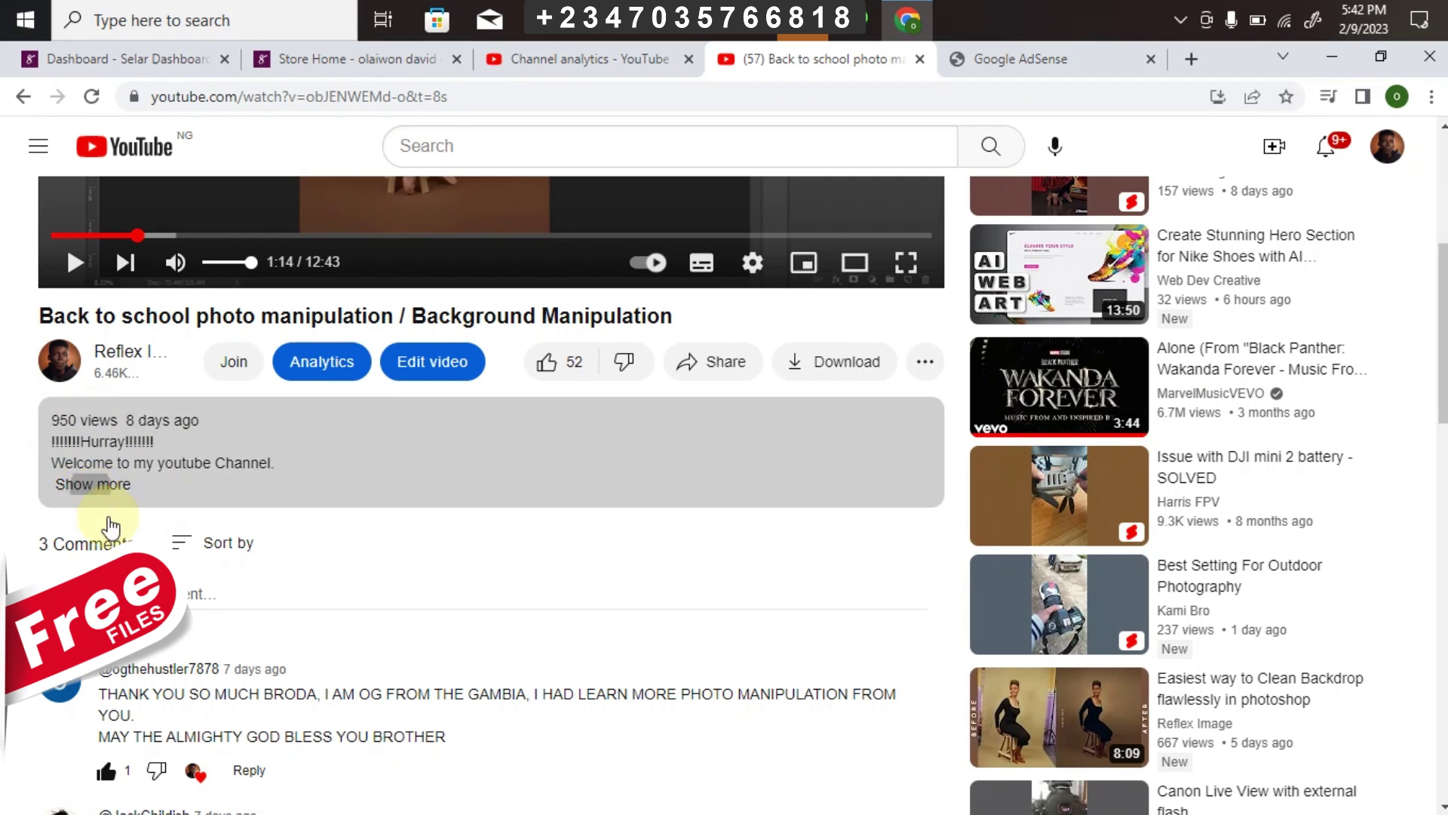
{"action": "scroll", "coordinate": [1442, 332], "scroll_direction": "down", "scroll_amount": 4}
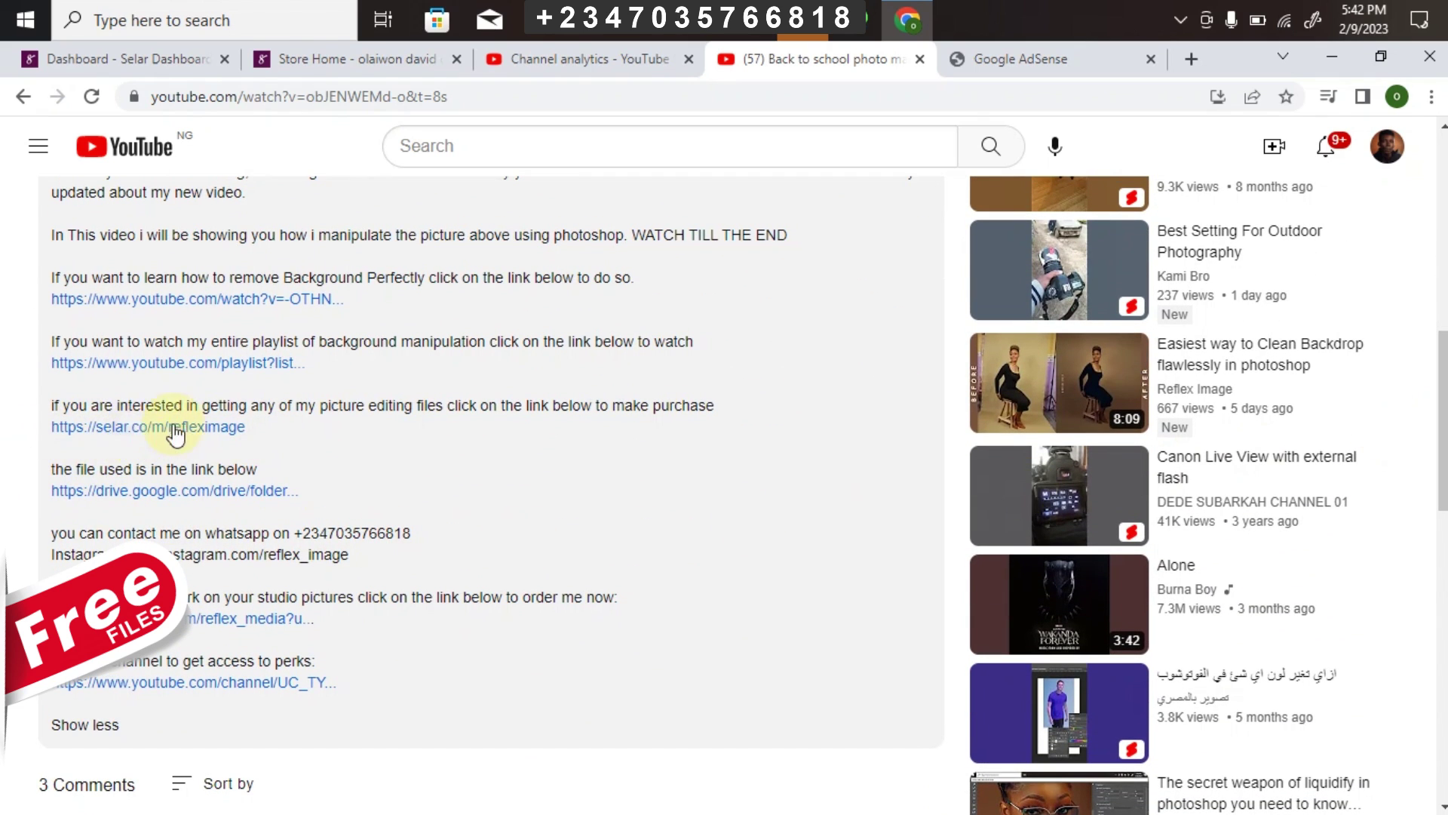
- Switch to the Selar store page and examine the featured products and the first row of all products
{"action": "left_click", "coordinate": [311, 66]}
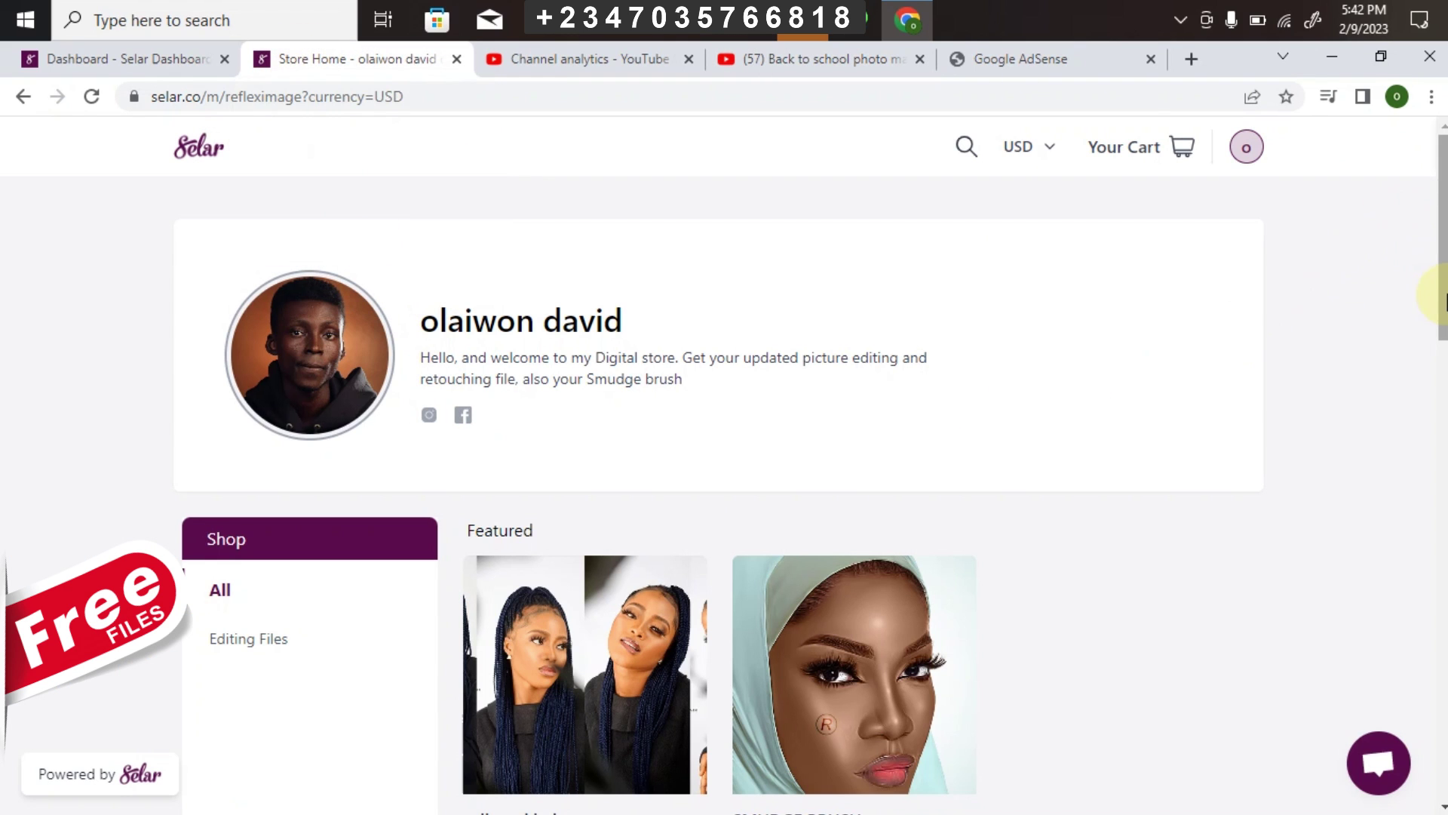
{"action": "scroll", "coordinate": [1443, 294], "scroll_direction": "down", "scroll_amount": 2}
{"action": "scroll", "coordinate": [1413, 372], "scroll_direction": "down", "scroll_amount": 2}
{"action": "scroll", "coordinate": [1413, 372], "scroll_direction": "up", "scroll_amount": 1}
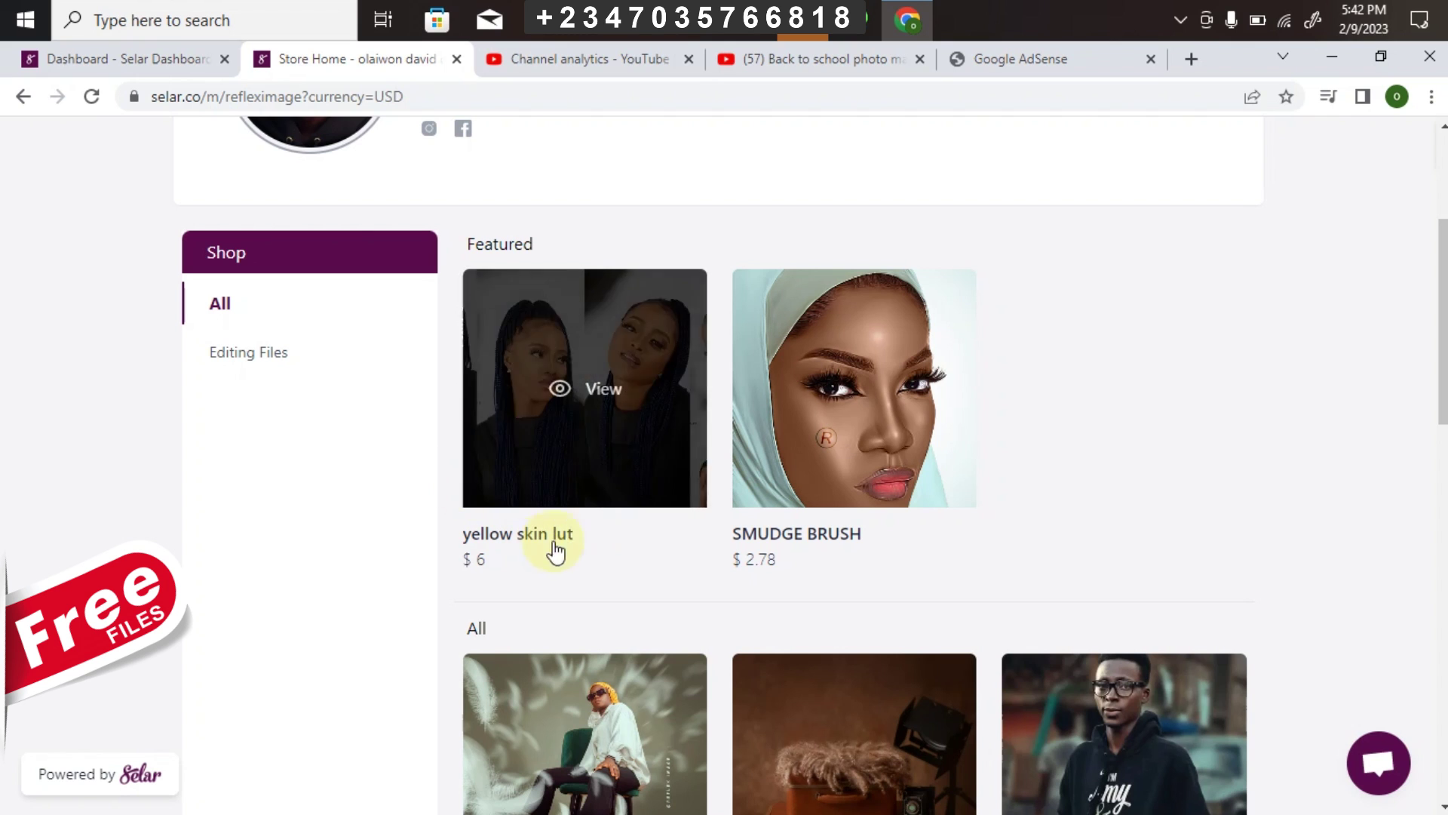
{"action": "mouse_move", "coordinate": [579, 477]}
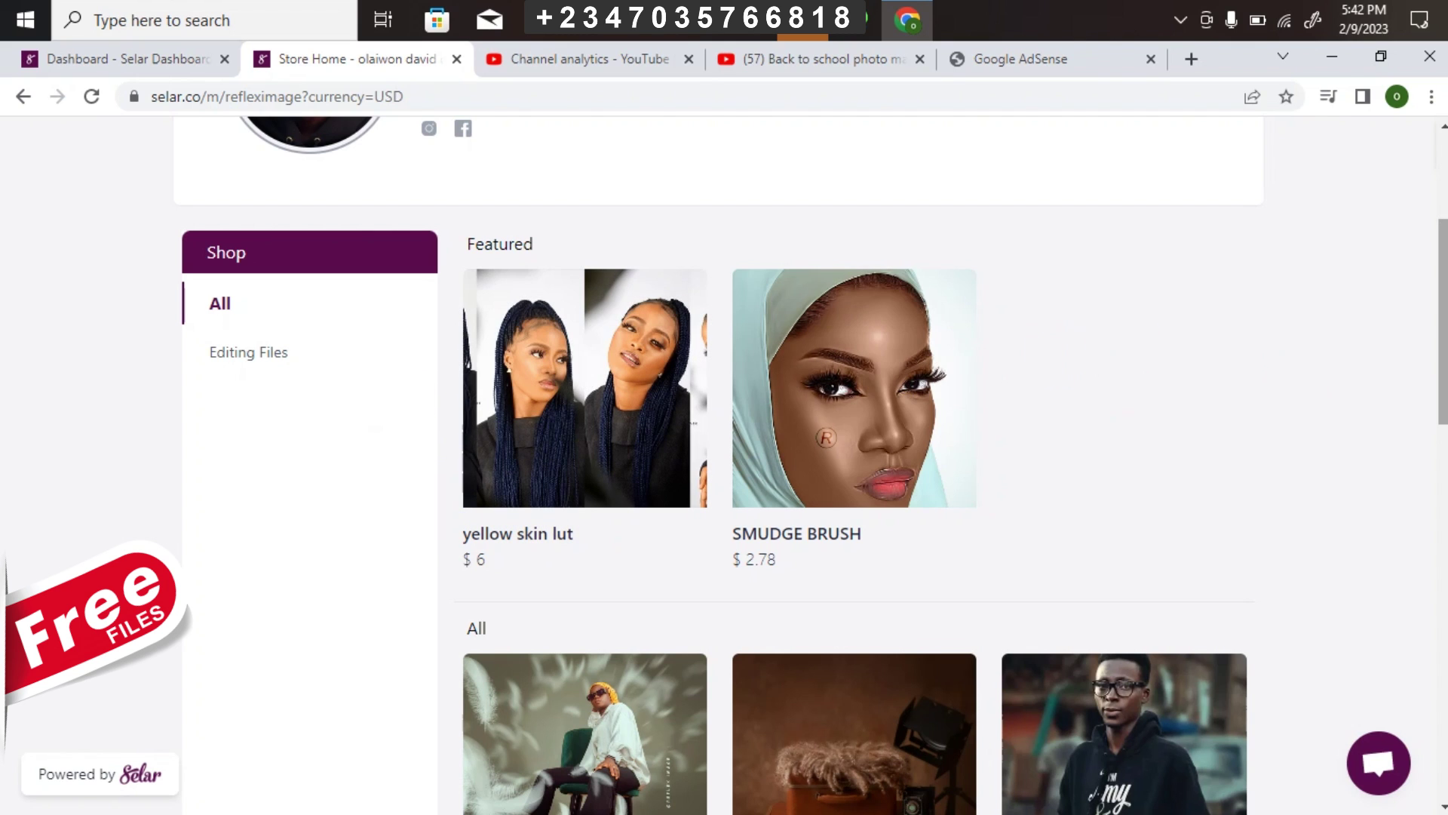
{"action": "scroll", "coordinate": [1057, 352], "scroll_direction": "down", "scroll_amount": 4}
{"action": "mouse_move", "coordinate": [523, 420]}
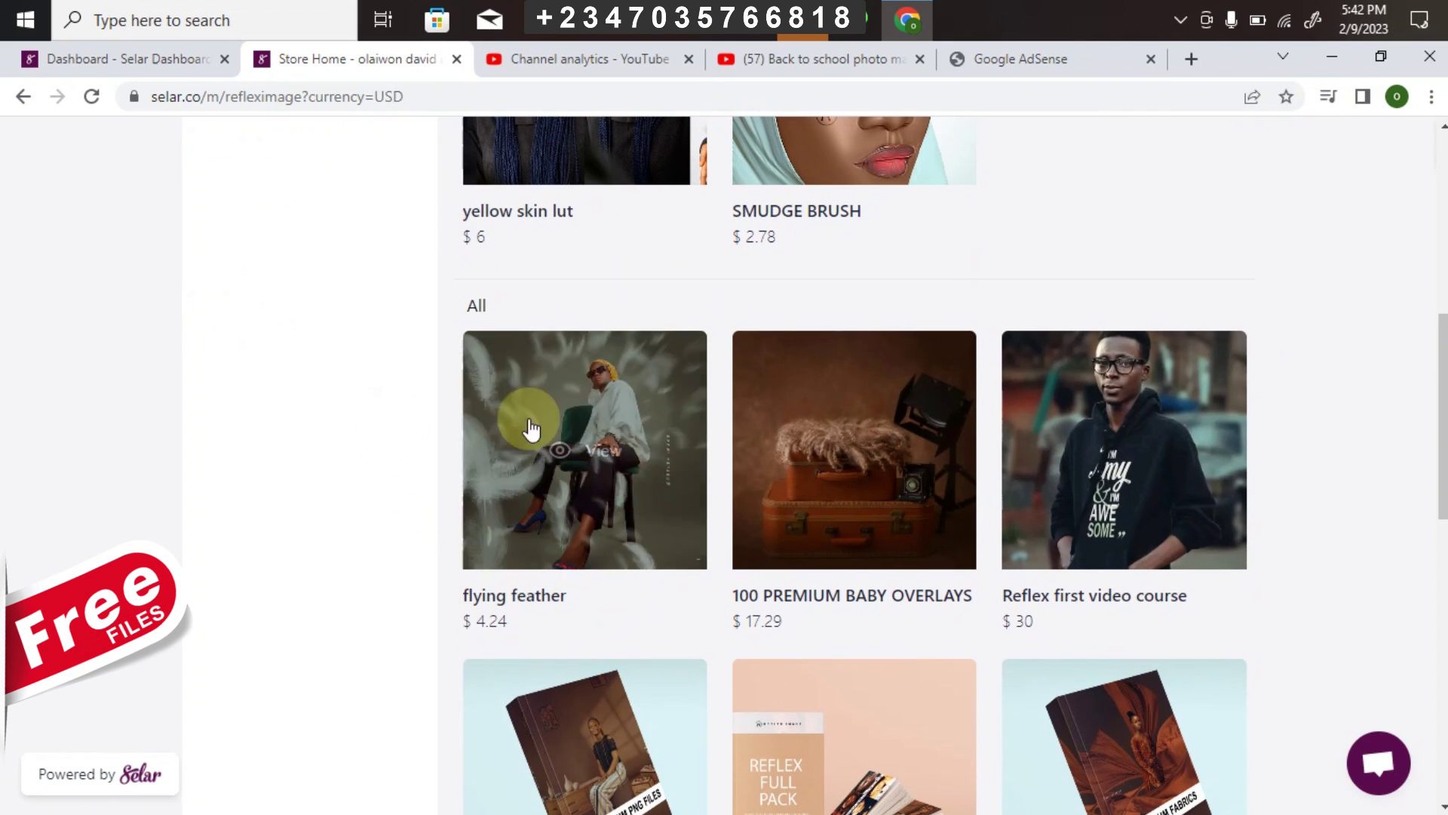
{"action": "mouse_move", "coordinate": [831, 550]}
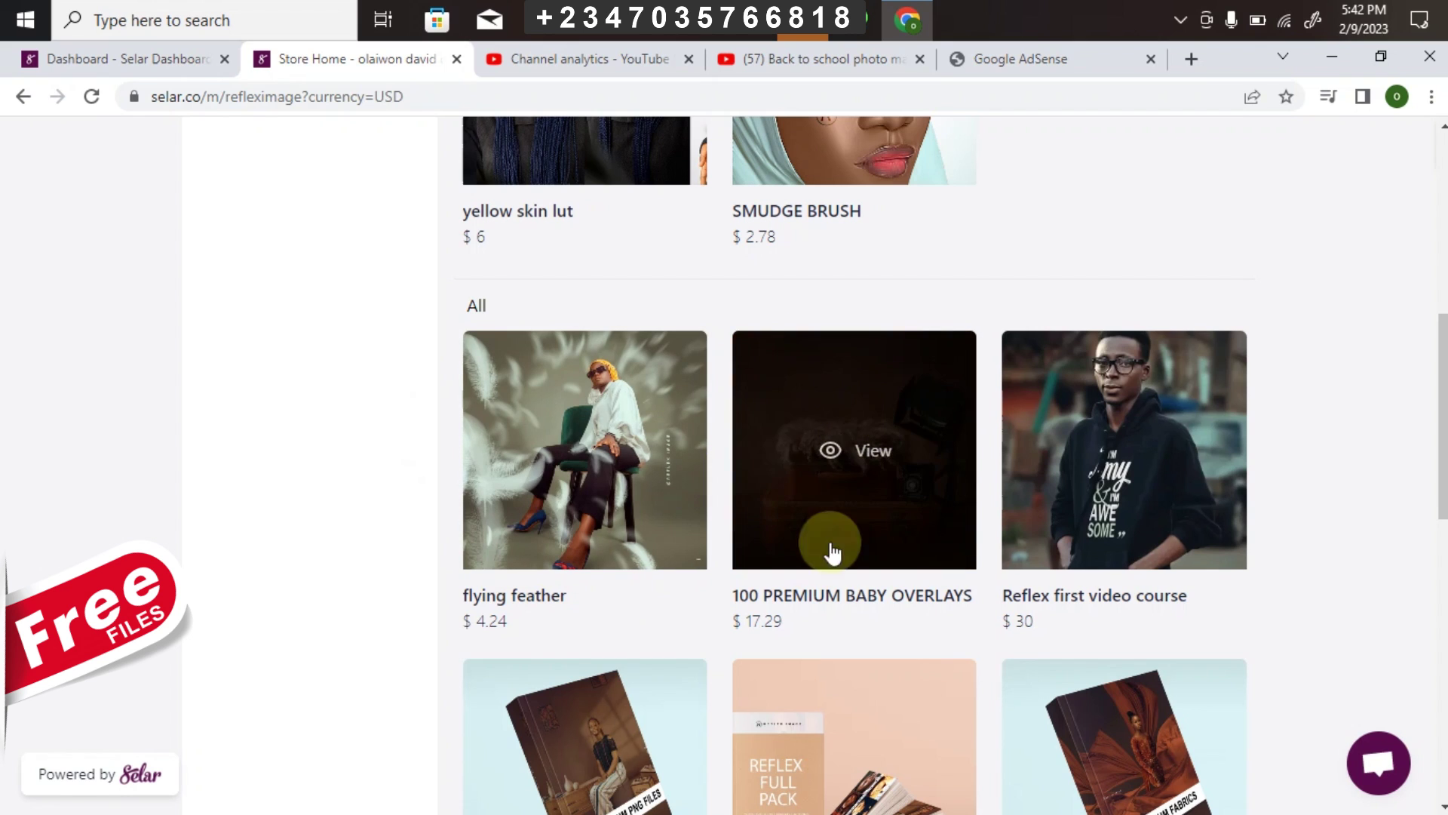
{"action": "mouse_move", "coordinate": [1119, 511]}
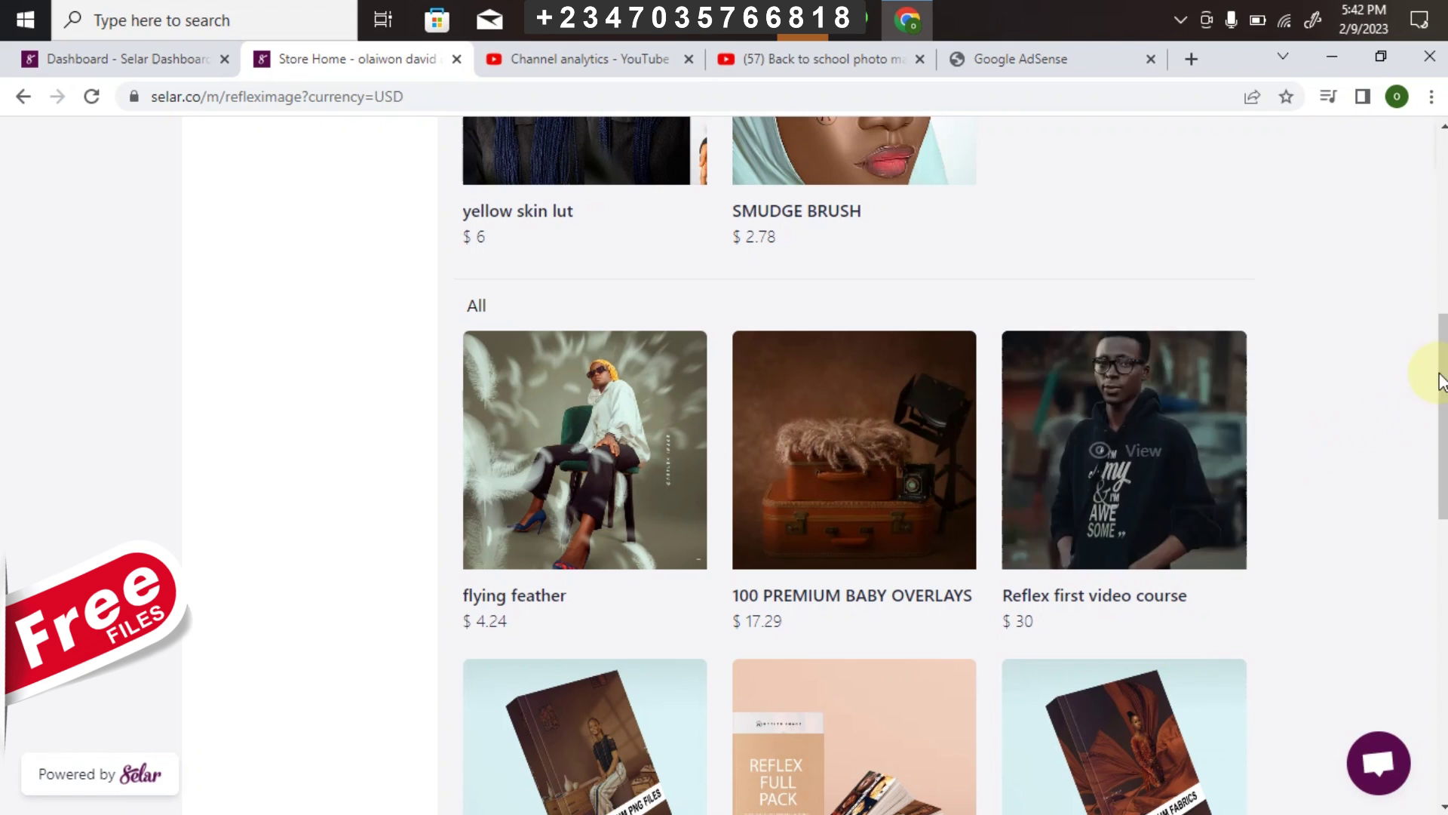
- Examine the remaining editing packs in the Selar store and the store's currency selector
{"action": "scroll", "coordinate": [1441, 381], "scroll_direction": "down", "scroll_amount": 3}
{"action": "scroll", "coordinate": [1410, 478], "scroll_direction": "down", "scroll_amount": 2}
{"action": "scroll", "coordinate": [1410, 479], "scroll_direction": "up", "scroll_amount": 1}
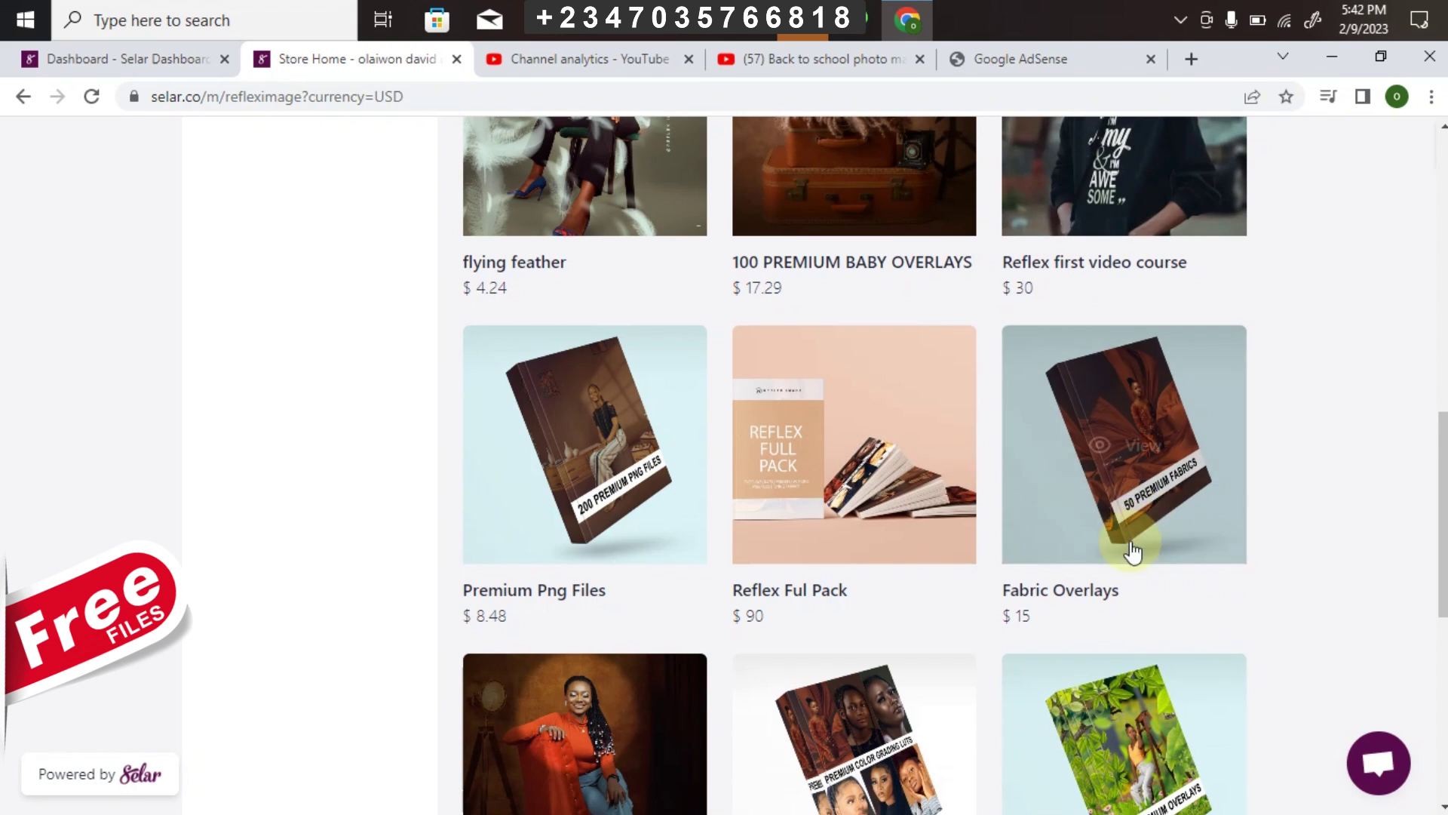
{"action": "scroll", "coordinate": [1426, 469], "scroll_direction": "down", "scroll_amount": 4}
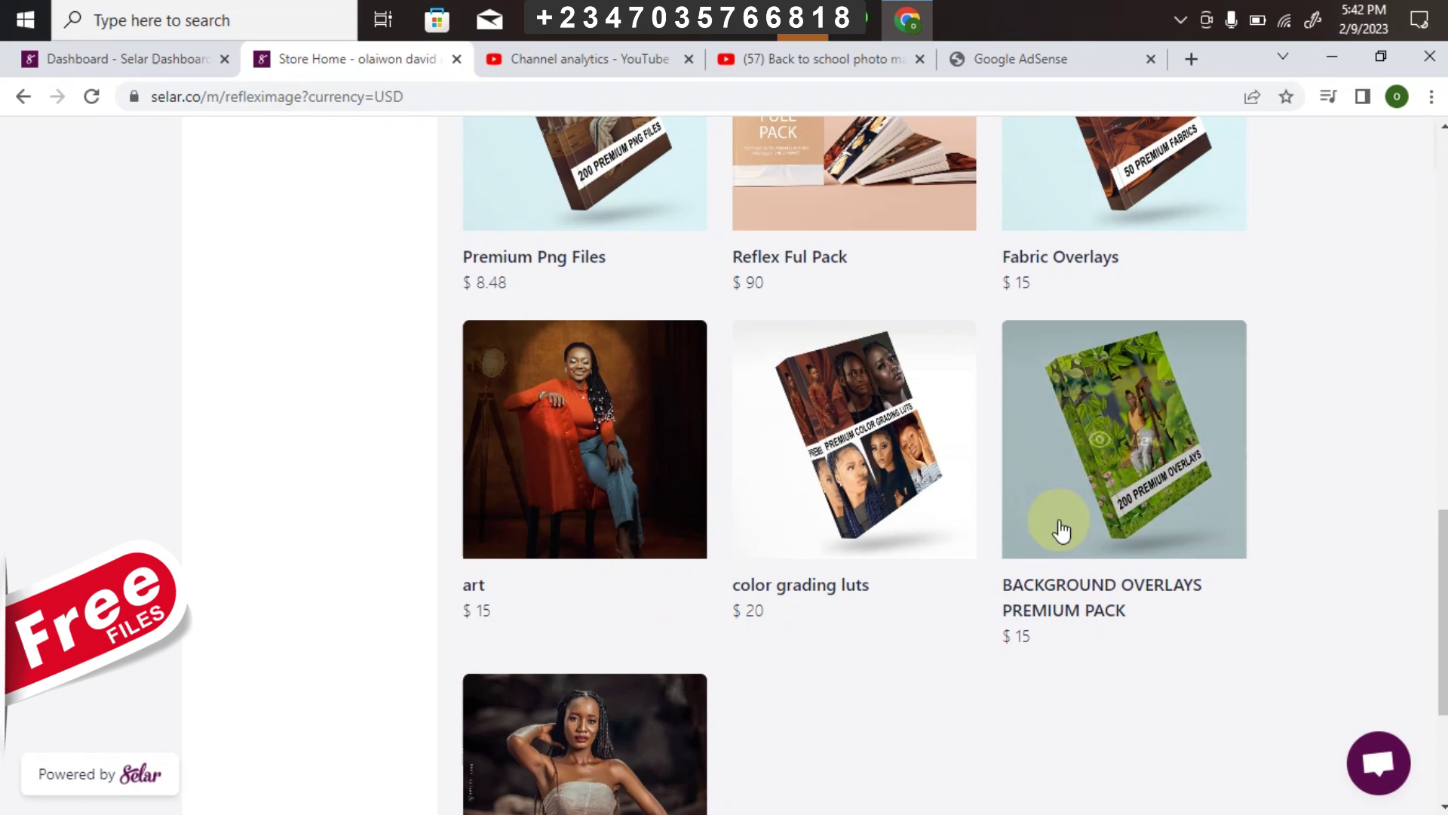
{"action": "scroll", "coordinate": [1413, 585], "scroll_direction": "down", "scroll_amount": 3}
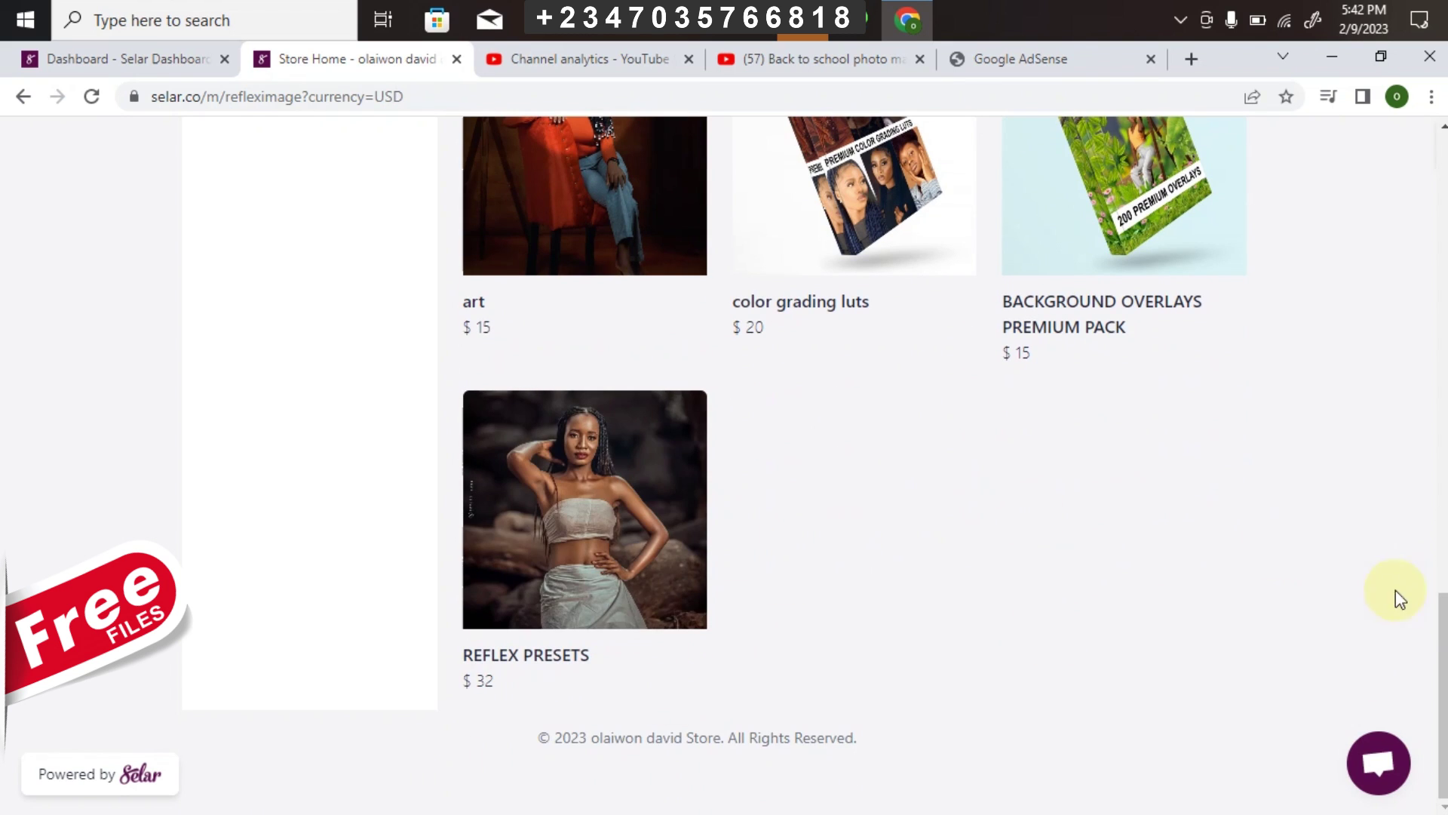
{"action": "scroll", "coordinate": [854, 465], "scroll_direction": "up", "scroll_amount": 15}
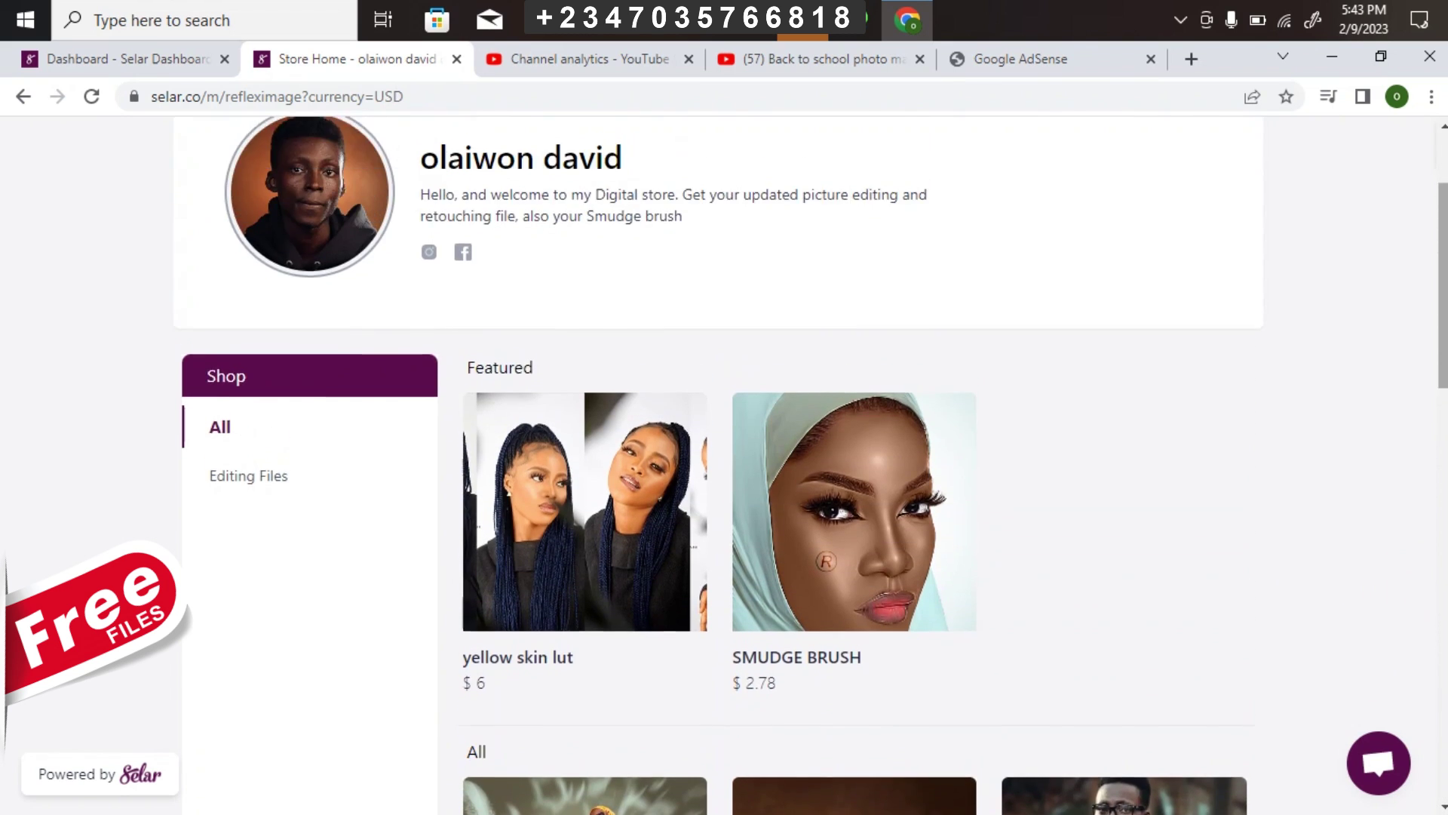
{"action": "scroll", "coordinate": [854, 466], "scroll_direction": "down", "scroll_amount": 6}
{"action": "scroll", "coordinate": [855, 466], "scroll_direction": "down", "scroll_amount": 7}
{"action": "scroll", "coordinate": [855, 466], "scroll_direction": "up", "scroll_amount": 13}
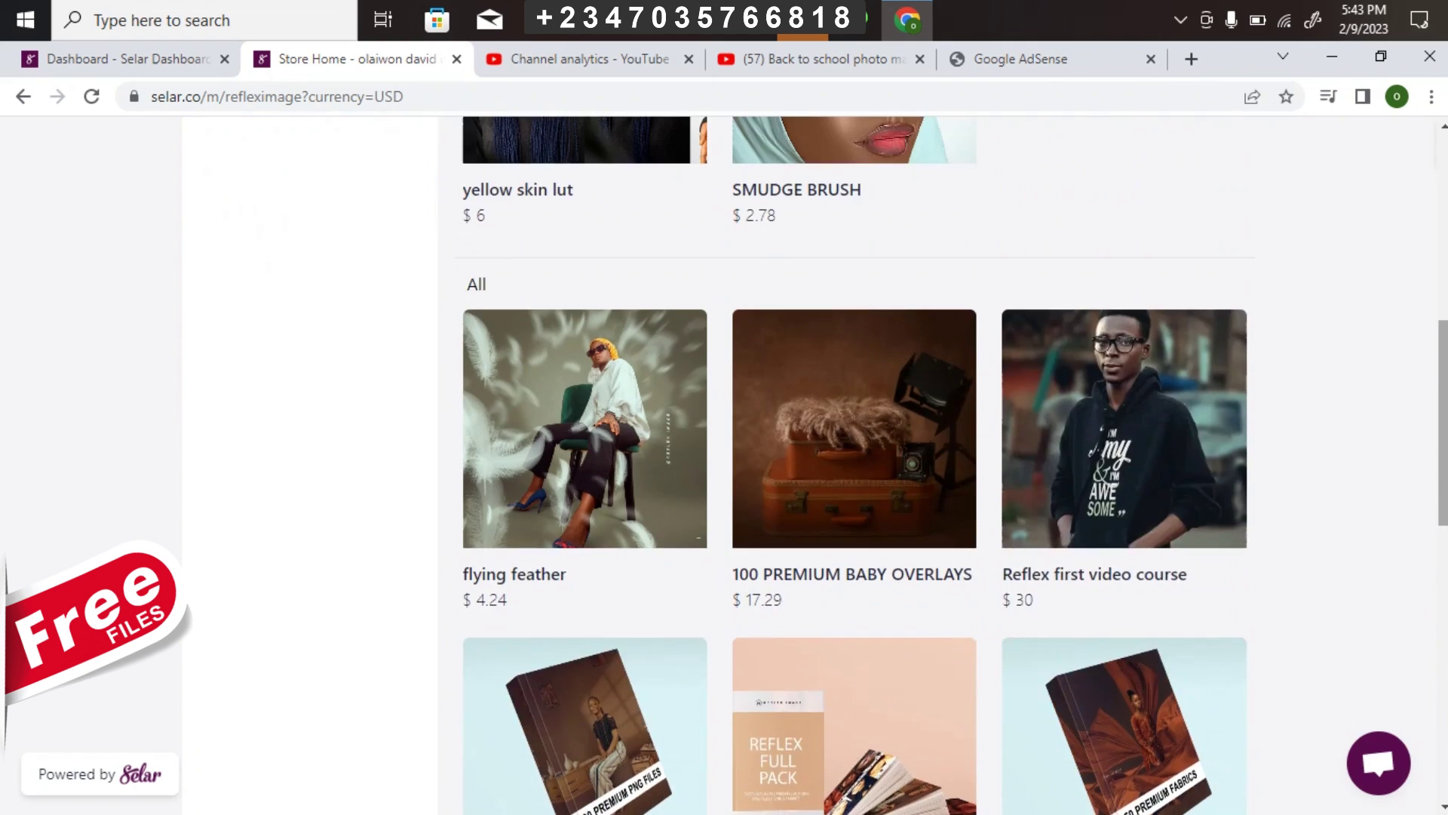
{"action": "scroll", "coordinate": [855, 466], "scroll_direction": "up", "scroll_amount": 4}
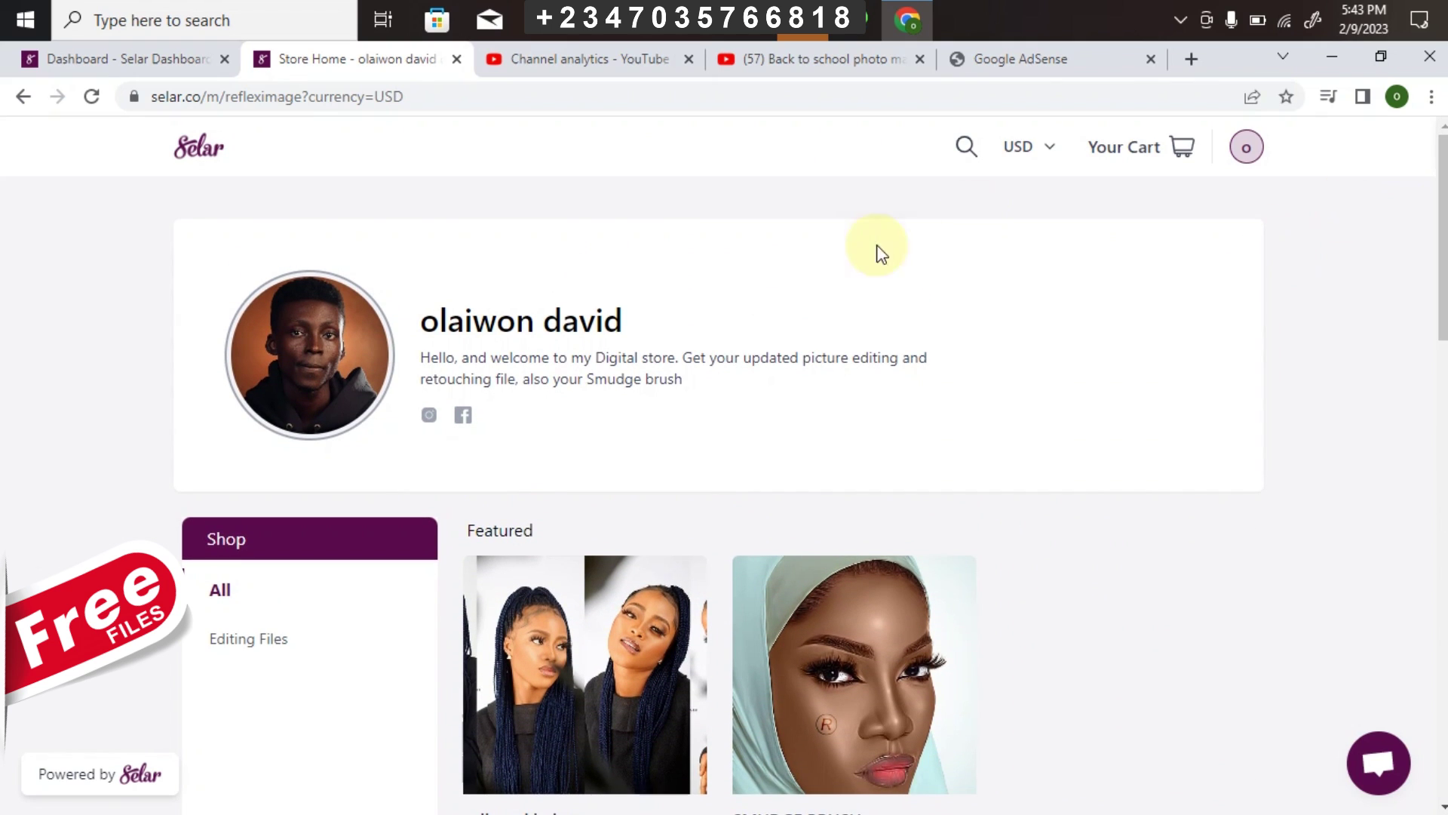
{"action": "left_click", "coordinate": [1029, 147]}
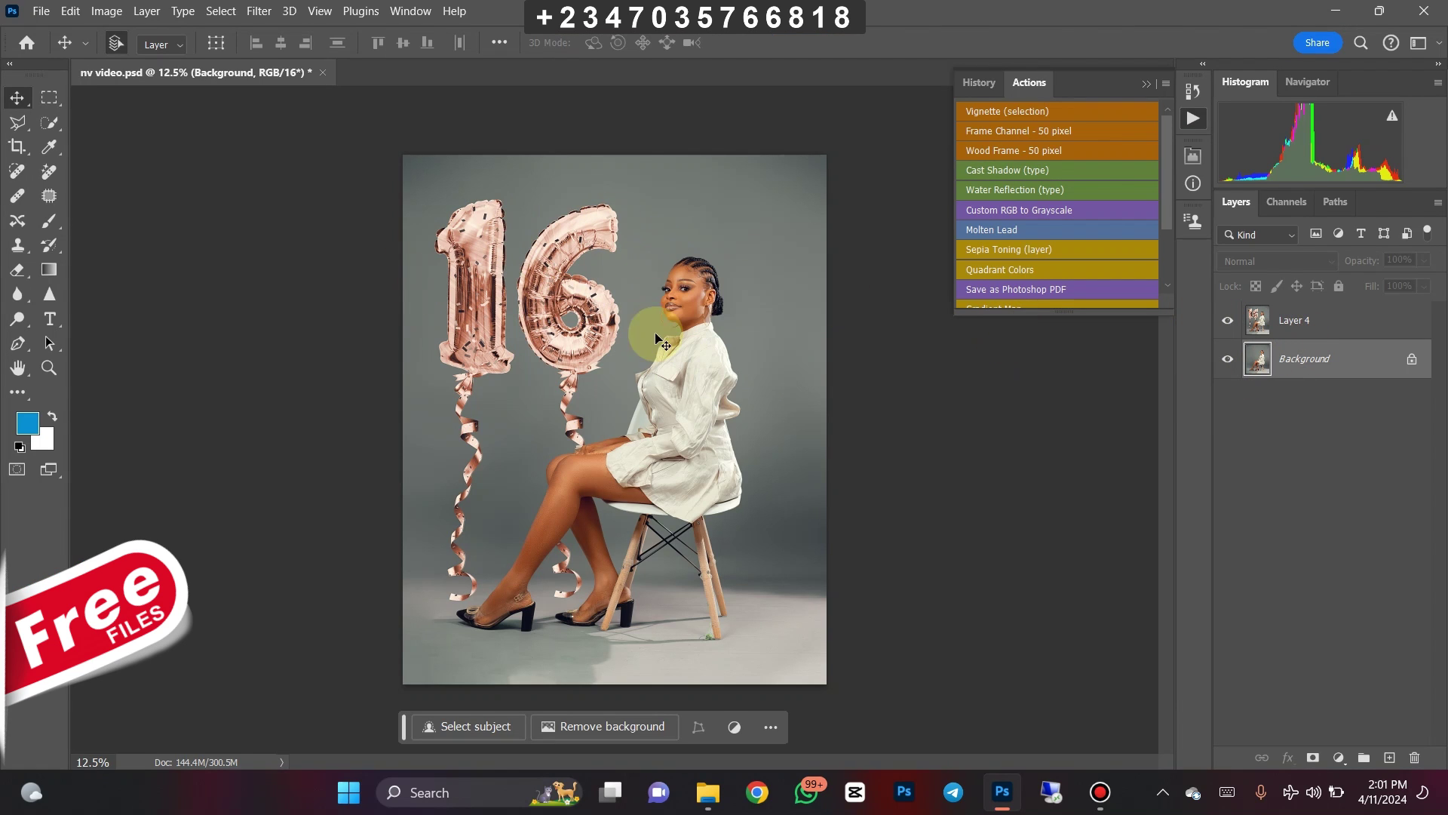
- Delete Layer 4 with the finished balloon composite in Photoshop and duplicate the Background layer
{"action": "left_click", "coordinate": [1241, 320]}
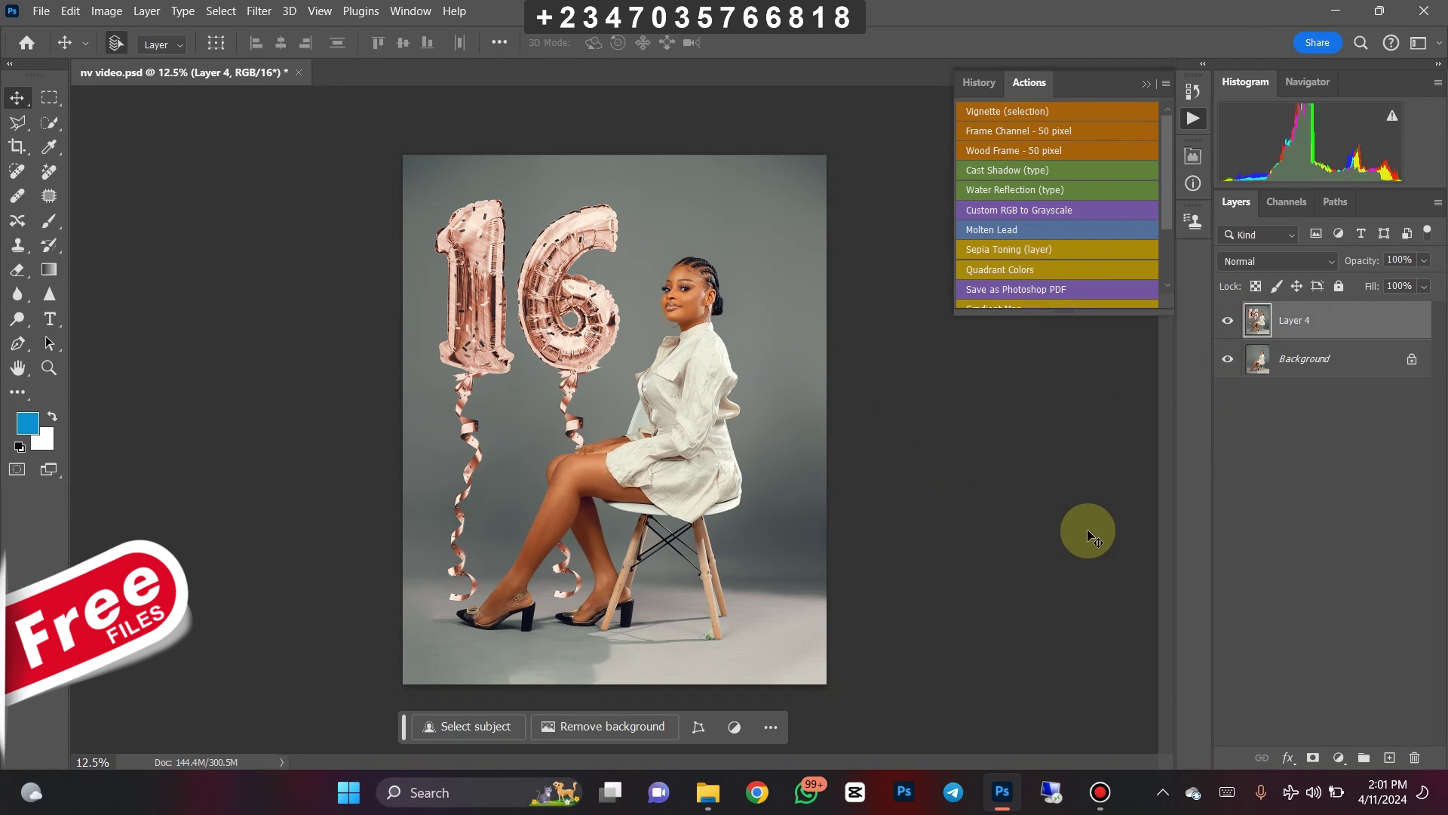
{"action": "key", "text": "Delete"}
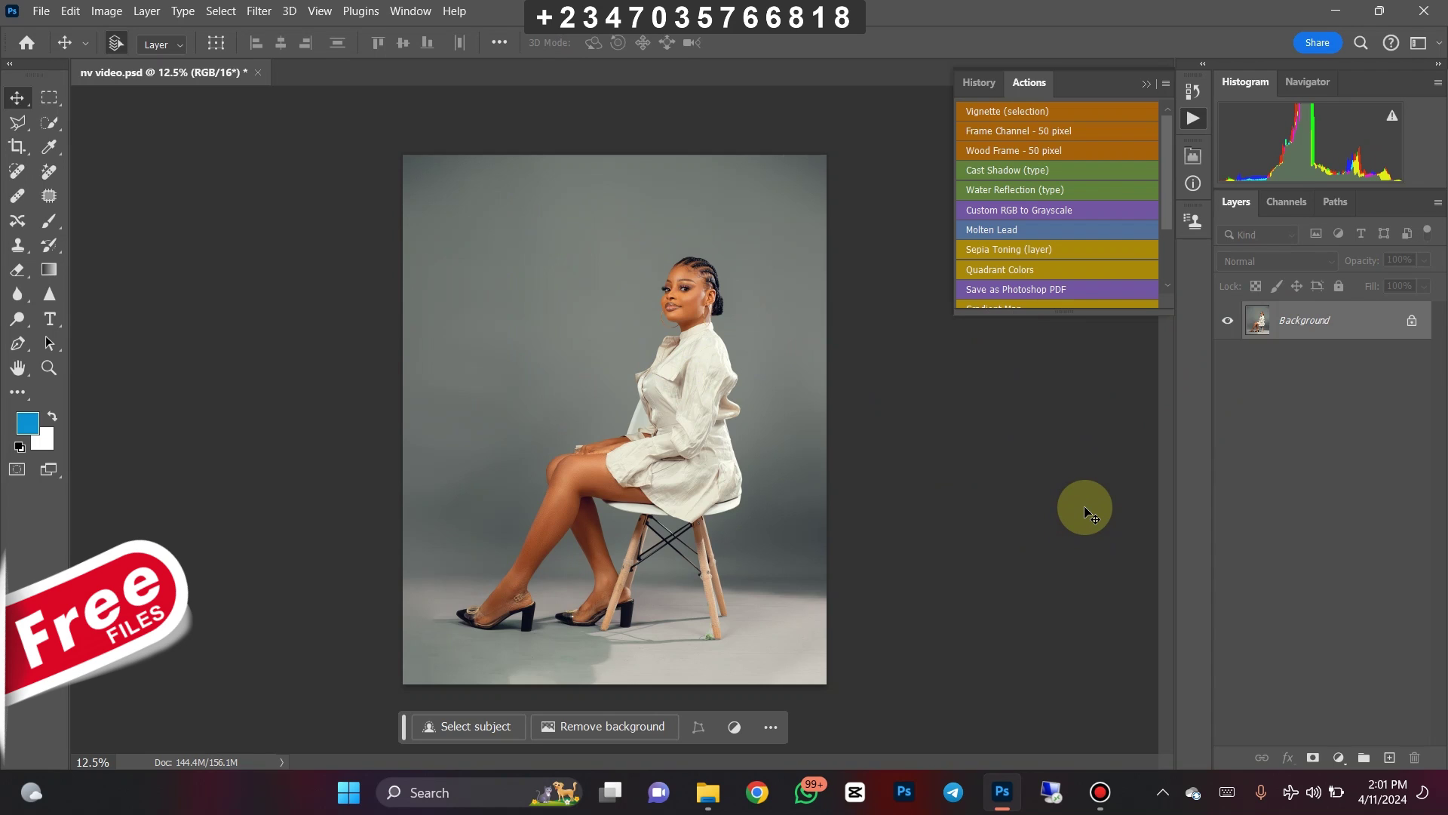
{"action": "key", "text": "ctrl+j"}
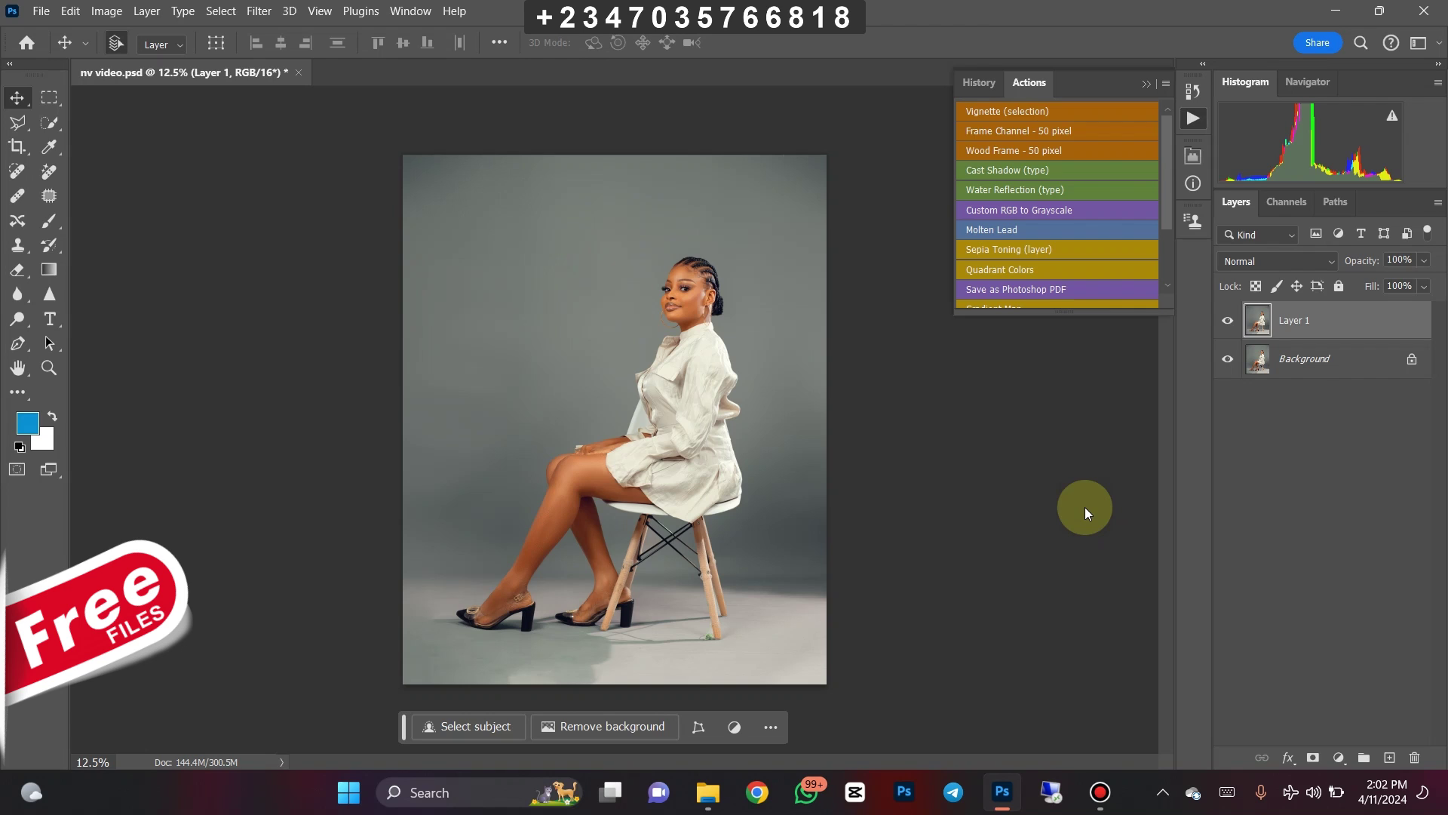
{"action": "left_click", "coordinate": [220, 12]}
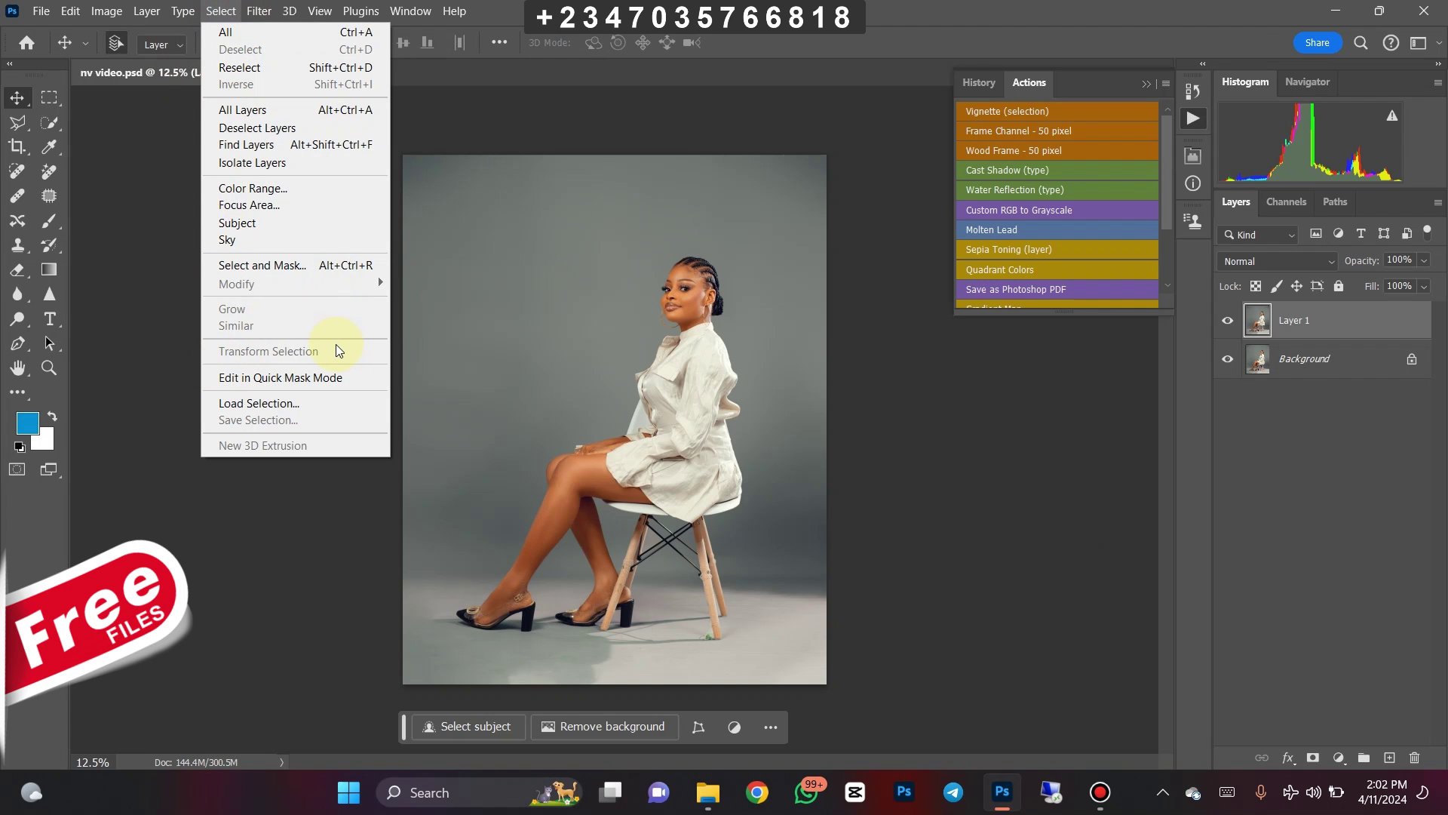
{"action": "left_click", "coordinate": [251, 410]}
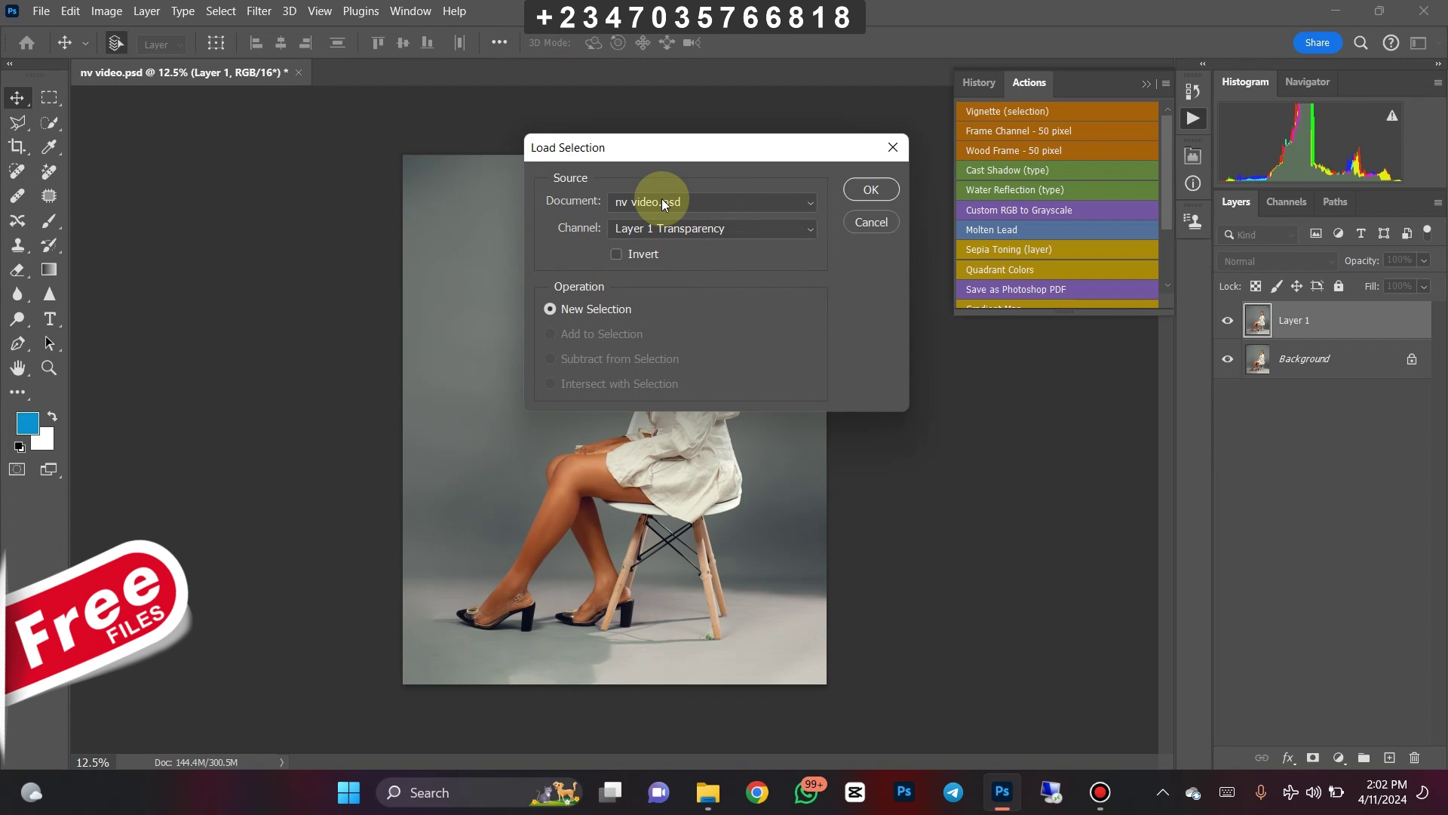
{"action": "left_click", "coordinate": [869, 188]}
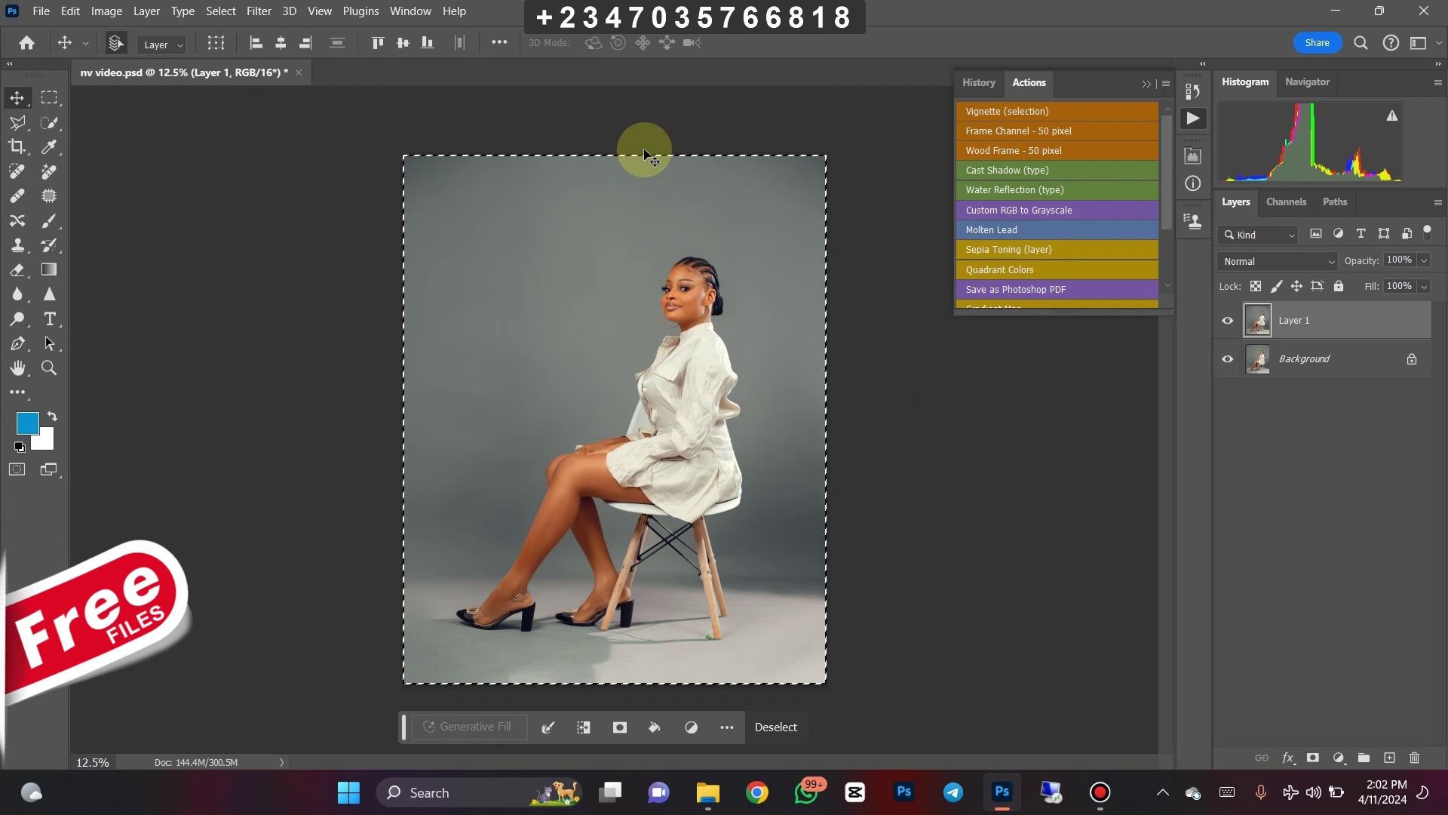
{"action": "key", "text": "ctrl+d"}
- Load the saved "nv" channel of nv video.psd as a new selection
{"action": "left_click", "coordinate": [220, 10]}
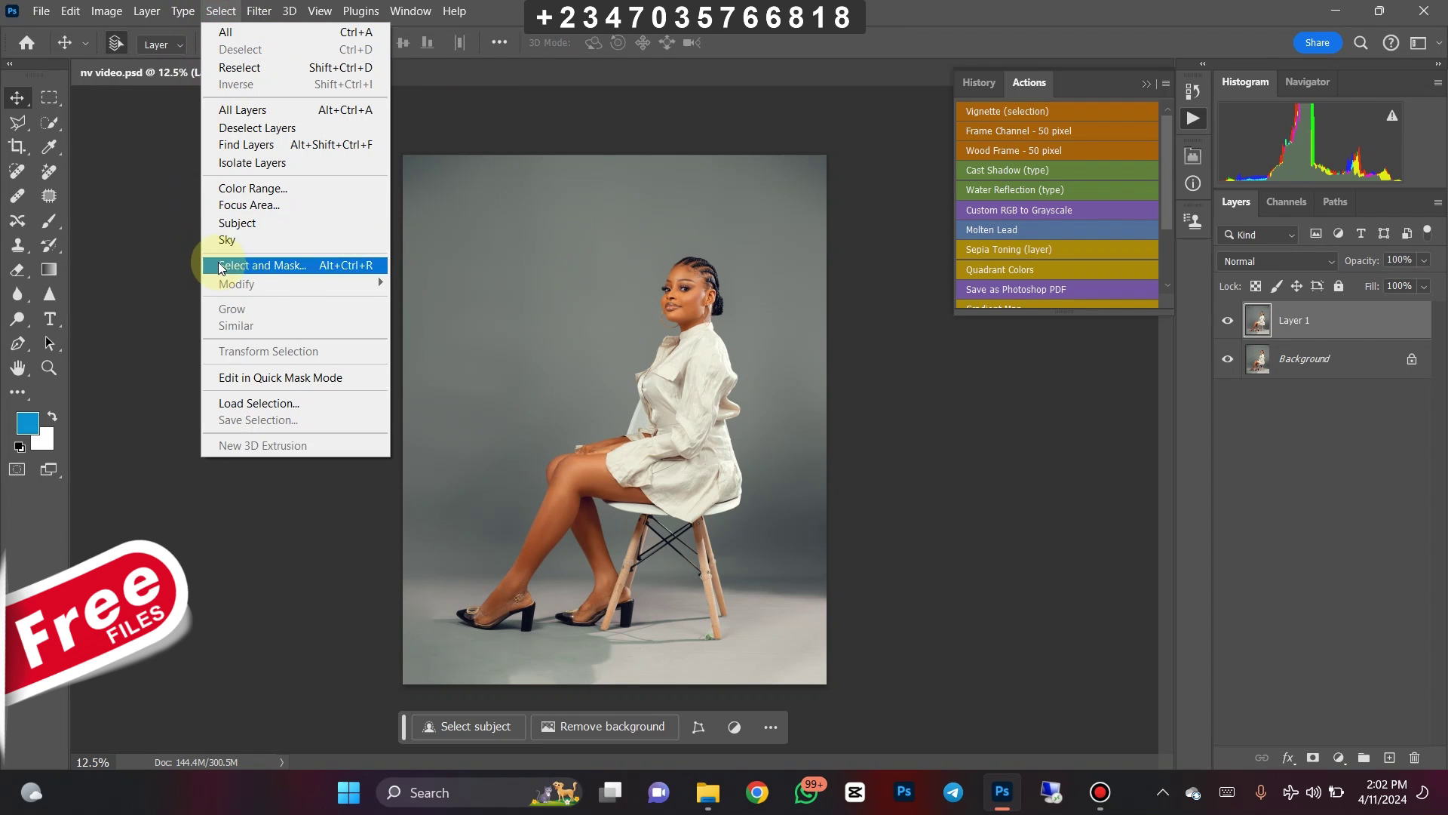
{"action": "left_click", "coordinate": [257, 407]}
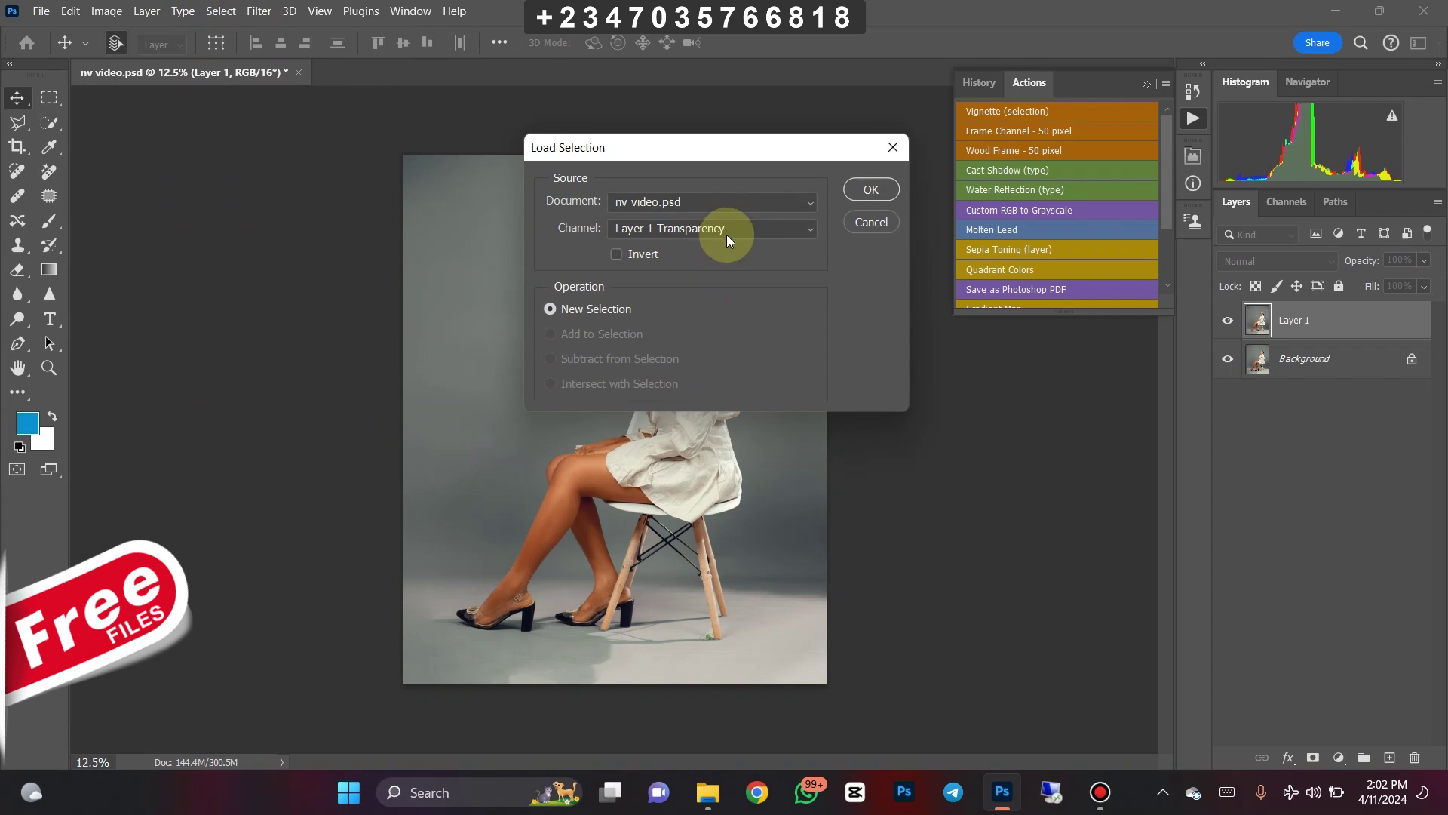
{"action": "left_click", "coordinate": [717, 235]}
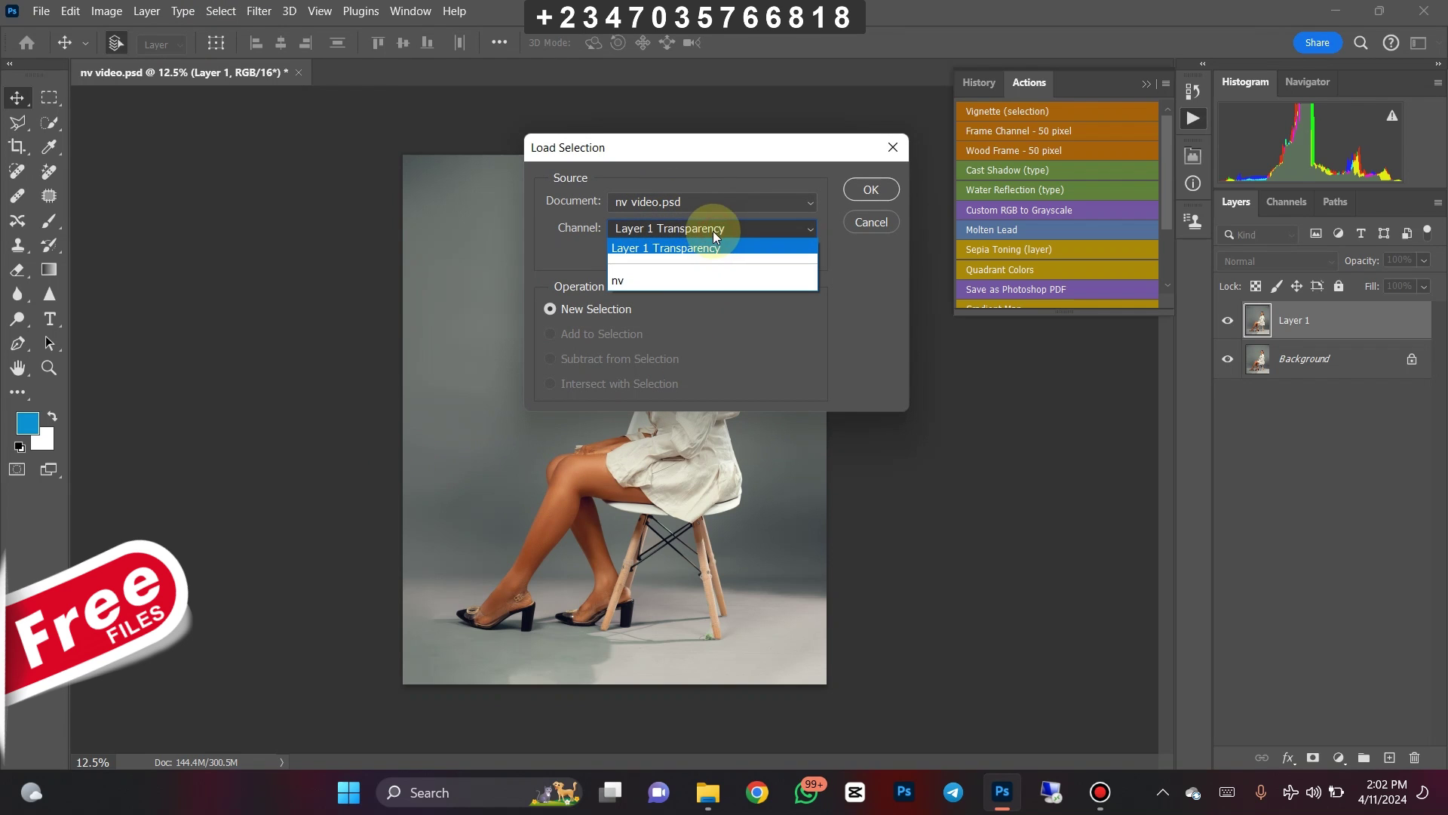
{"action": "left_click", "coordinate": [633, 281]}
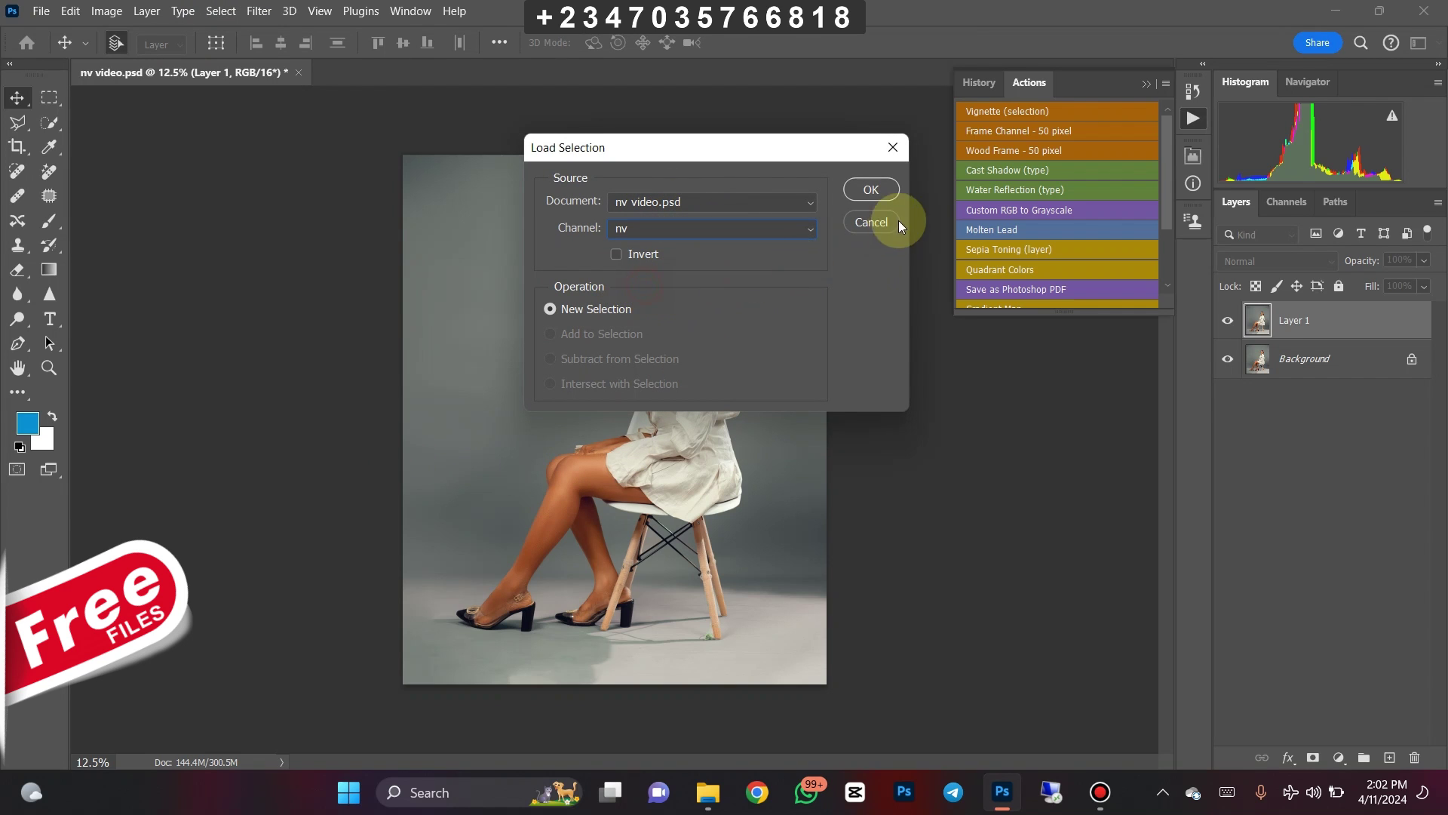
{"action": "left_click", "coordinate": [869, 190]}
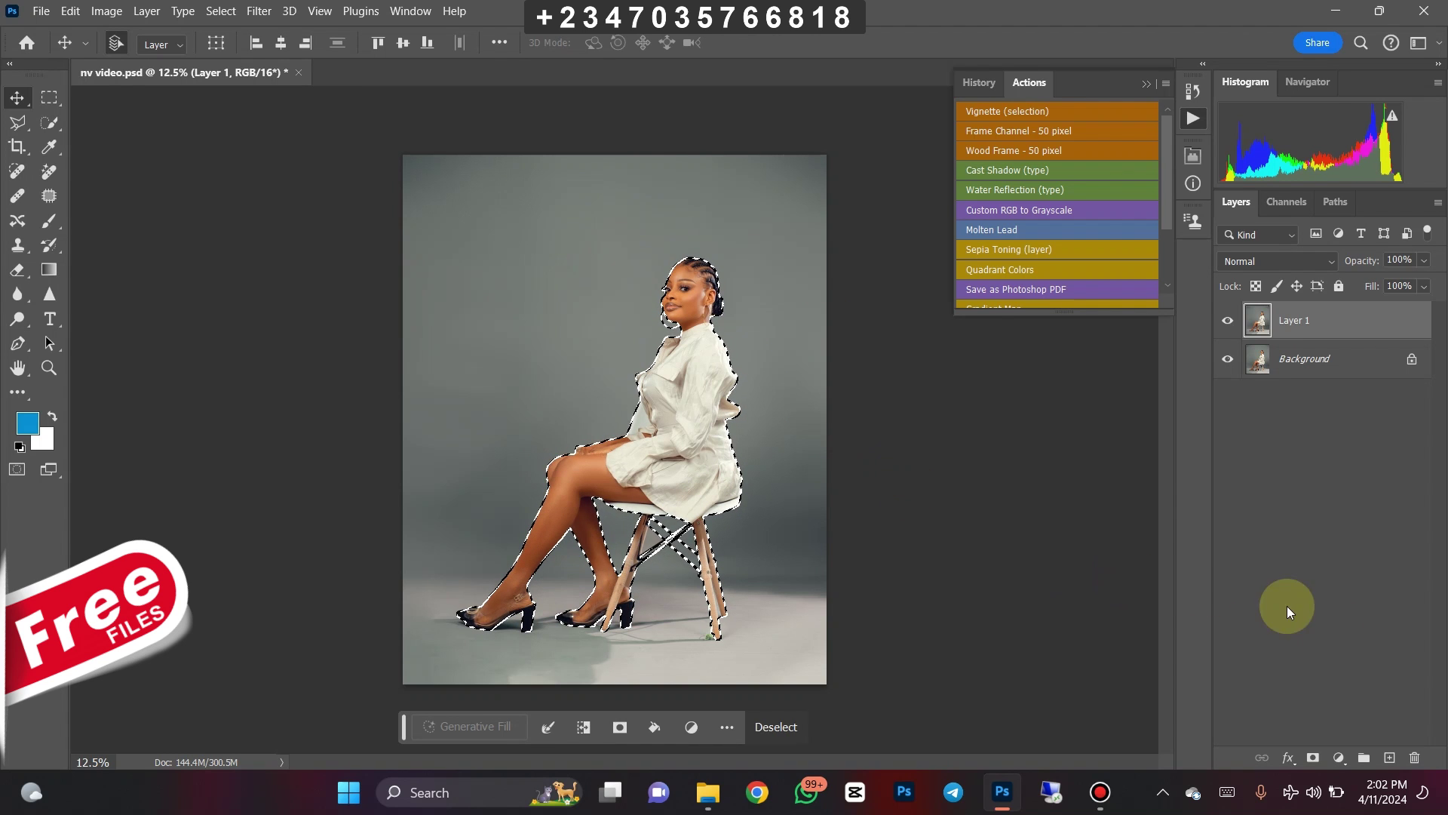
- Add a layer mask to Layer 1 from the selection and check the cutout with the Background layer briefly hidden
{"action": "left_click", "coordinate": [1313, 761]}
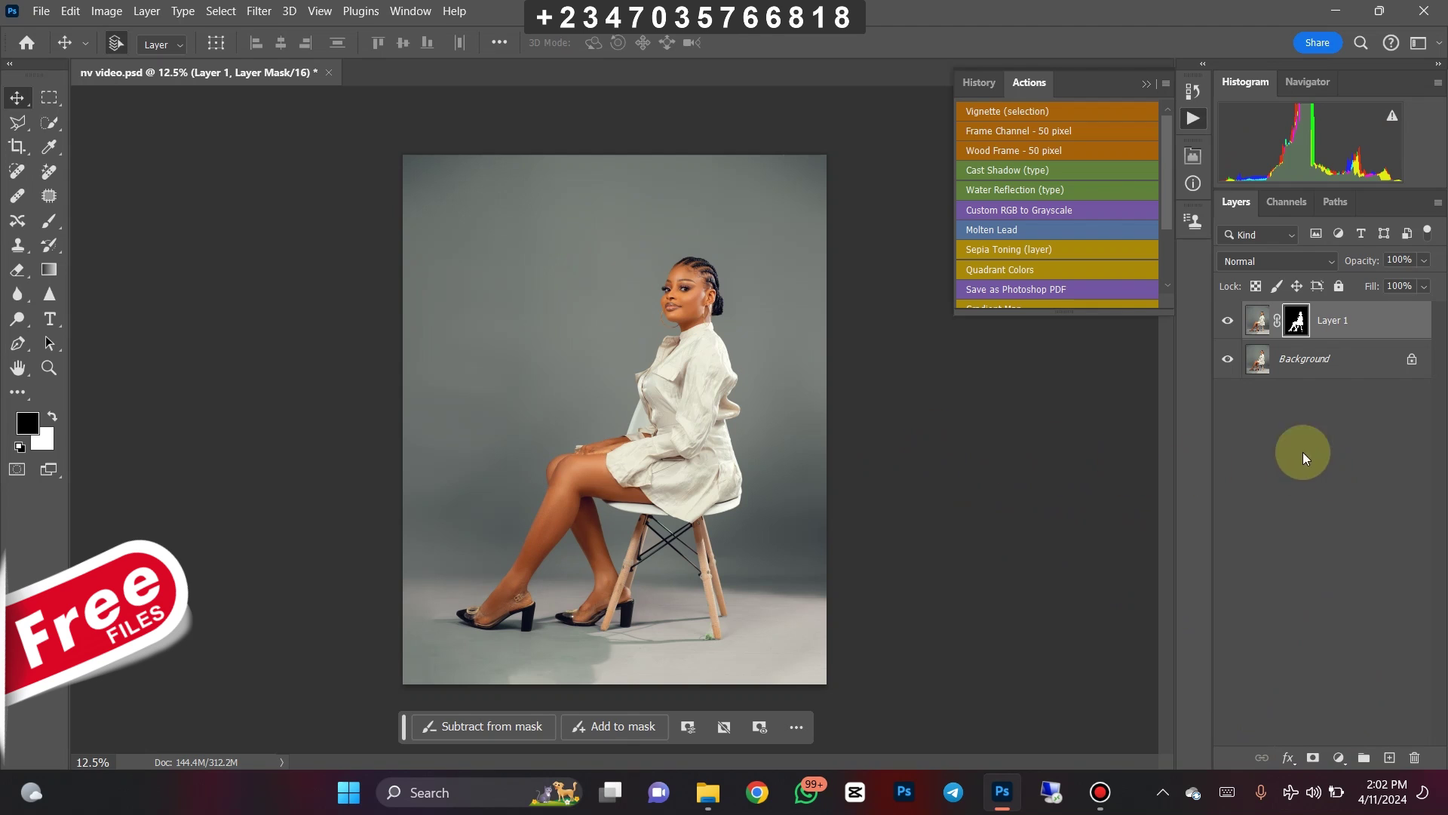
{"action": "left_click", "coordinate": [1228, 359]}
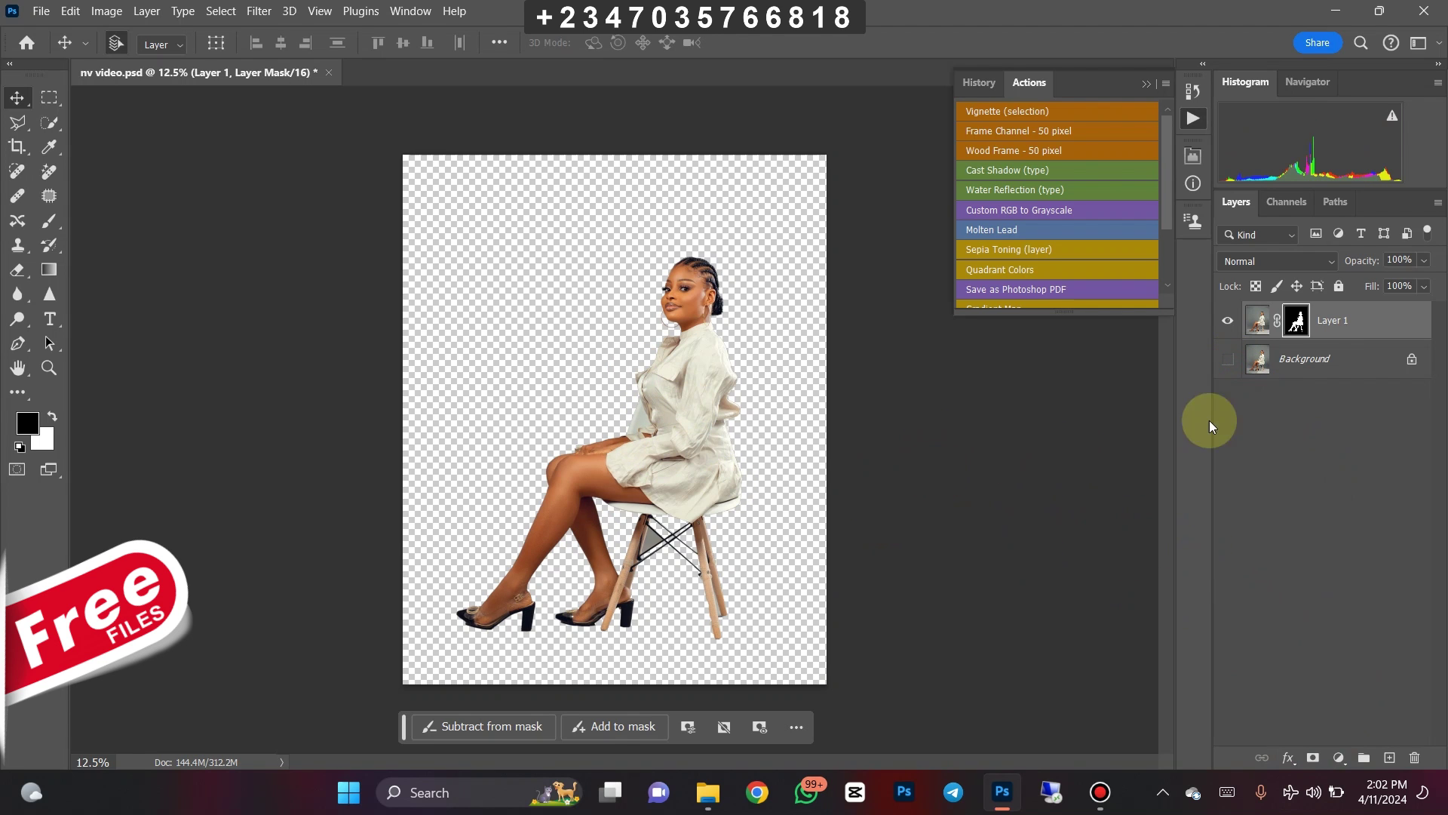
{"action": "left_click", "coordinate": [1228, 360]}
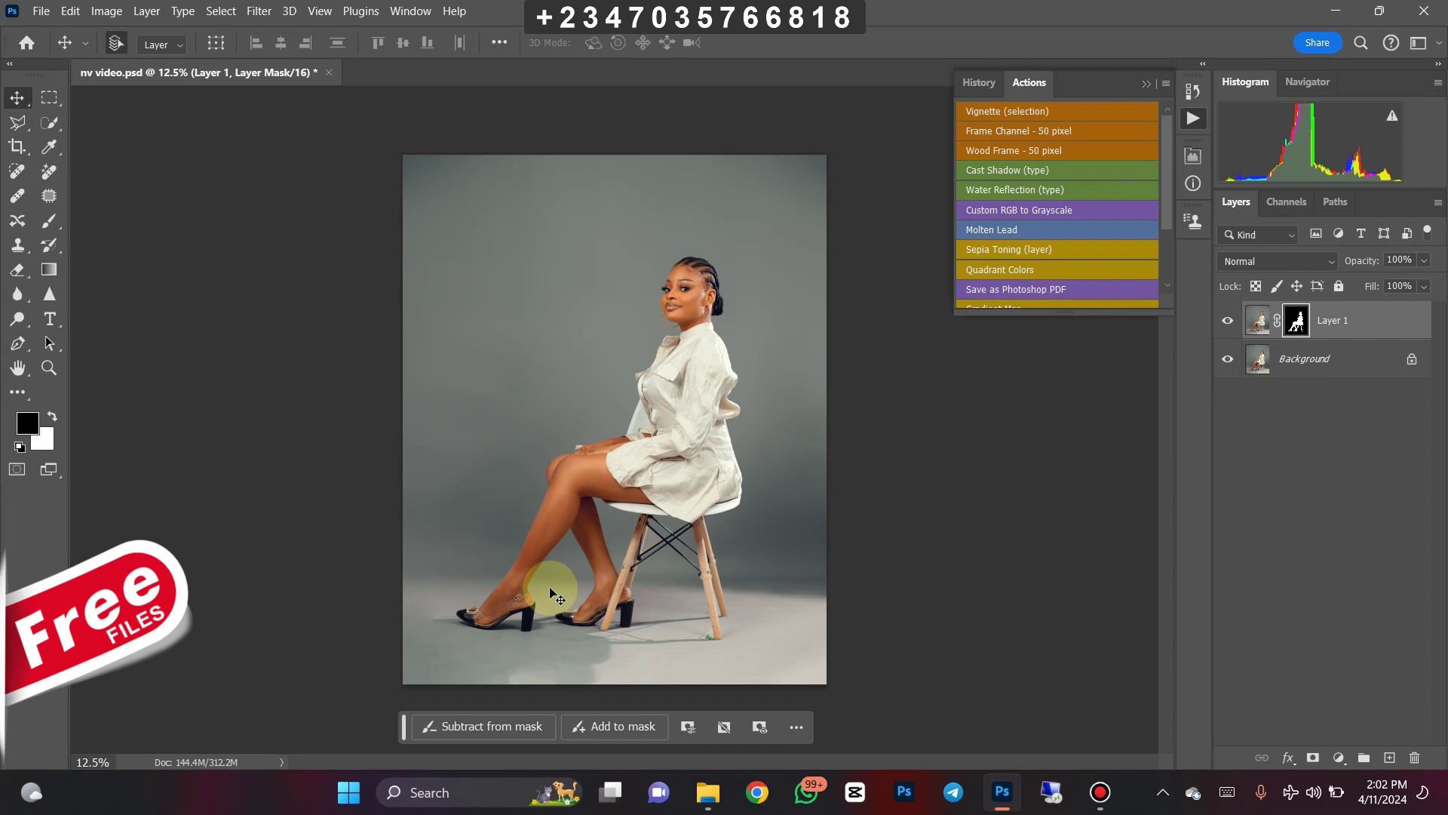
- Bring the number 1 balloon, file (2) of the "Foil rose v2 balloons photo overlays by 2suns" folder, into the portrait document
{"action": "left_click", "coordinate": [707, 792]}
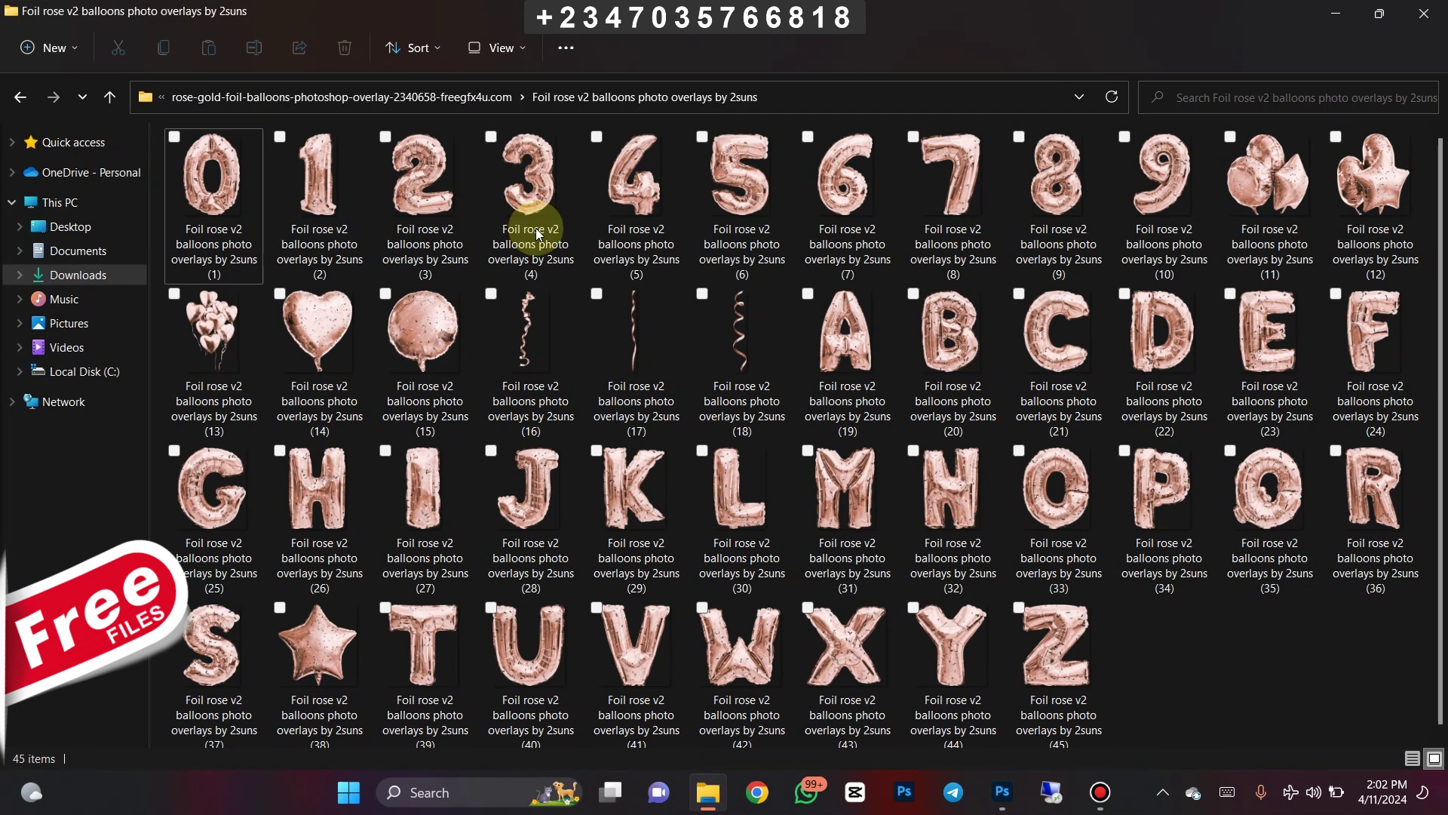
{"action": "left_click", "coordinate": [1380, 15]}
{"action": "left_click", "coordinate": [305, 189]}
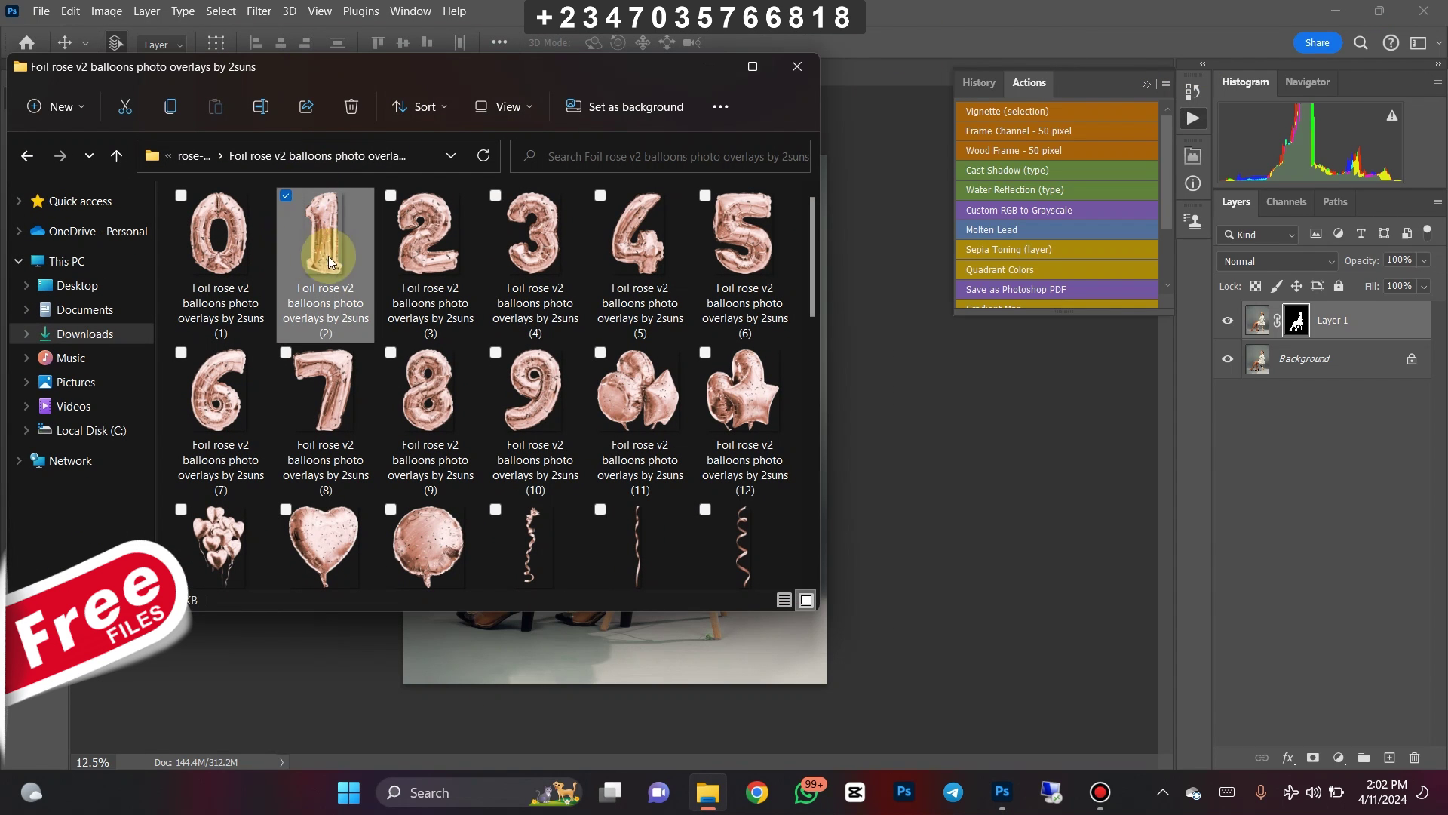
{"action": "left_click_drag", "start_coordinate": [328, 256], "coordinate": [690, 626]}
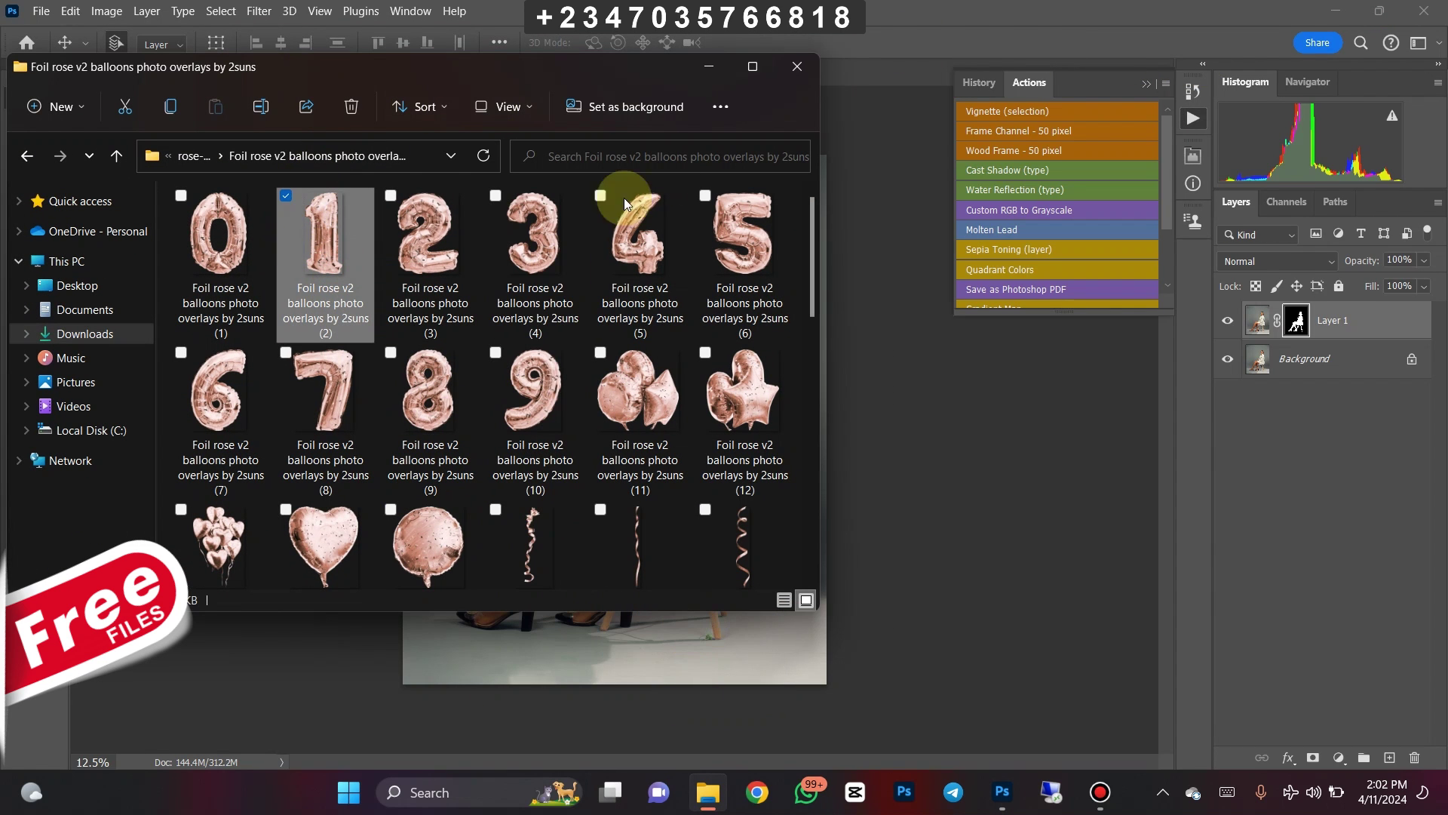
{"action": "left_click", "coordinate": [707, 62]}
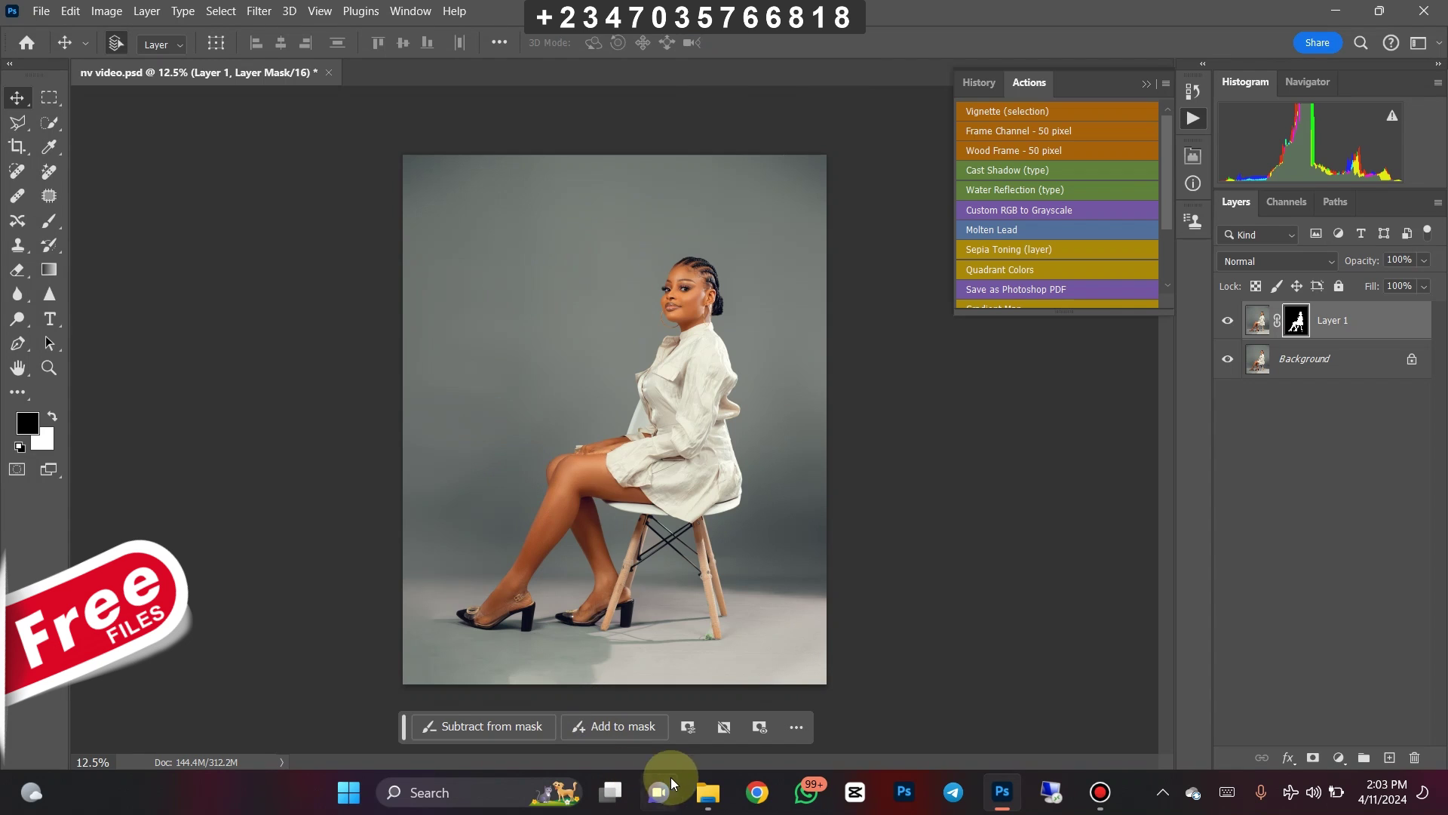
{"action": "left_click", "coordinate": [707, 792]}
{"action": "left_click_drag", "start_coordinate": [571, 495], "coordinate": [578, 567]}
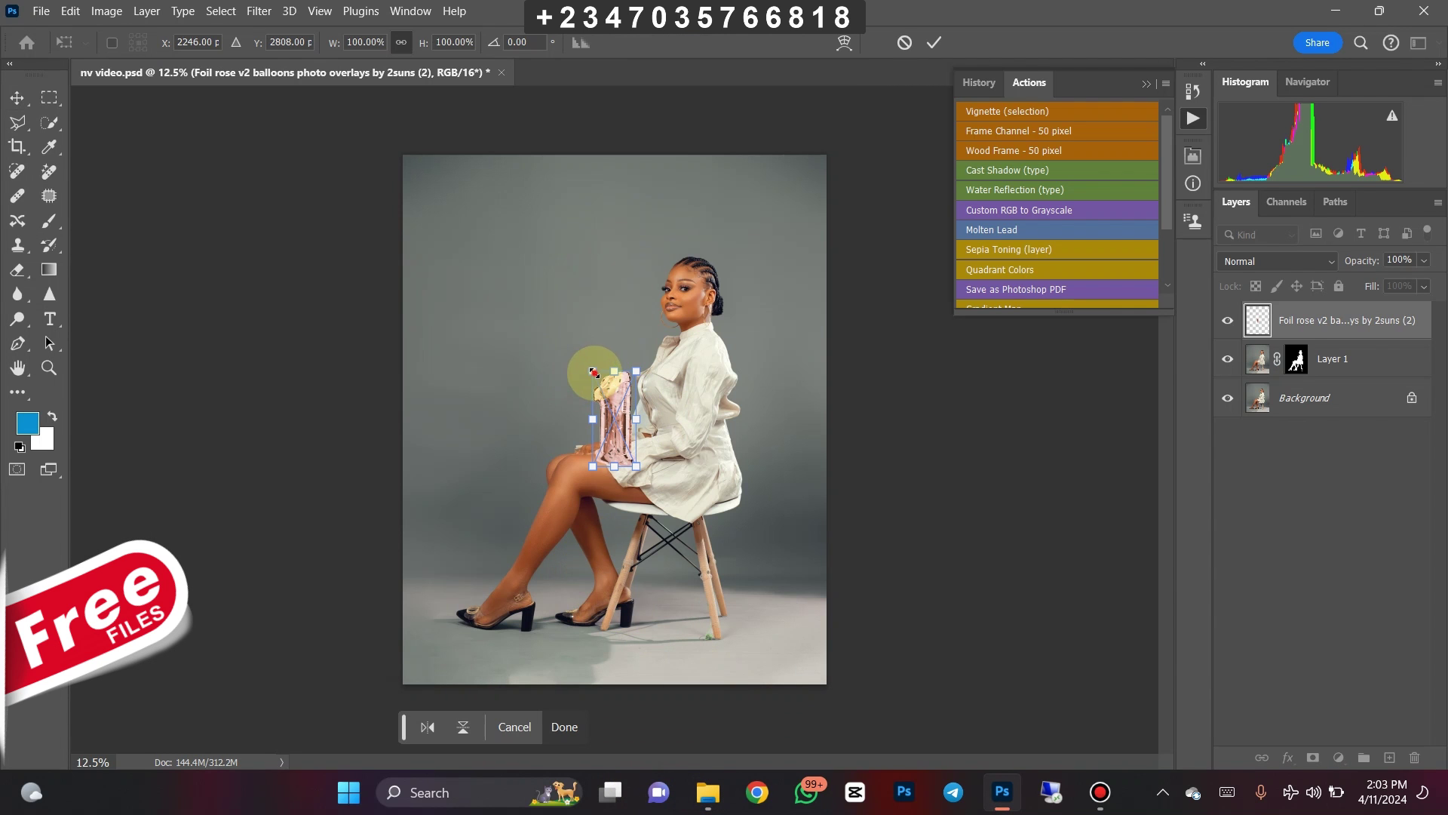
- Scale the number 1 balloon to about 185% and place it in the upper-left area of the portrait background
{"action": "left_click_drag", "start_coordinate": [577, 336], "coordinate": [520, 265]}
{"action": "left_click_drag", "start_coordinate": [573, 400], "coordinate": [479, 331]}
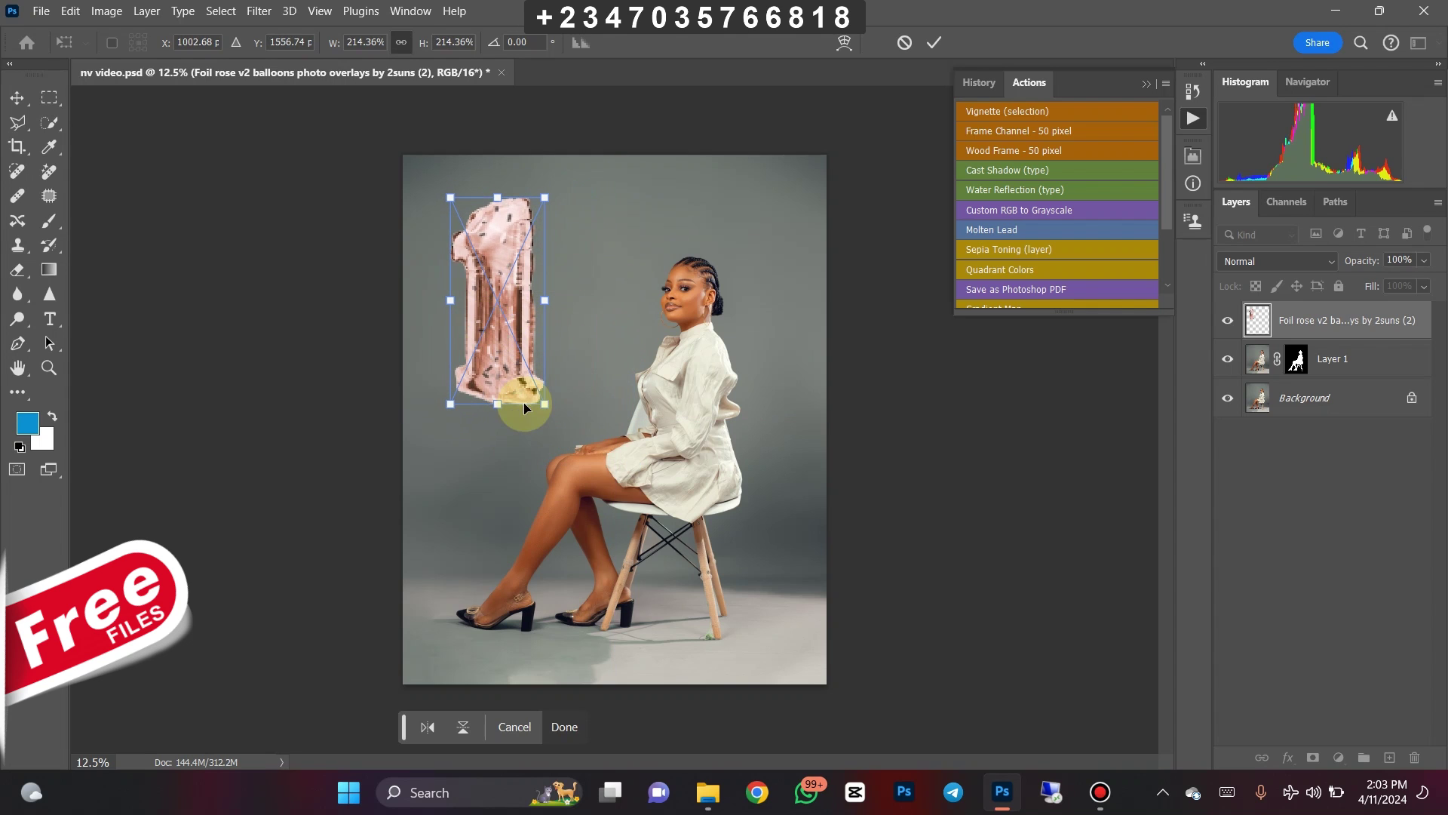
{"action": "left_click_drag", "start_coordinate": [546, 412], "coordinate": [531, 375]}
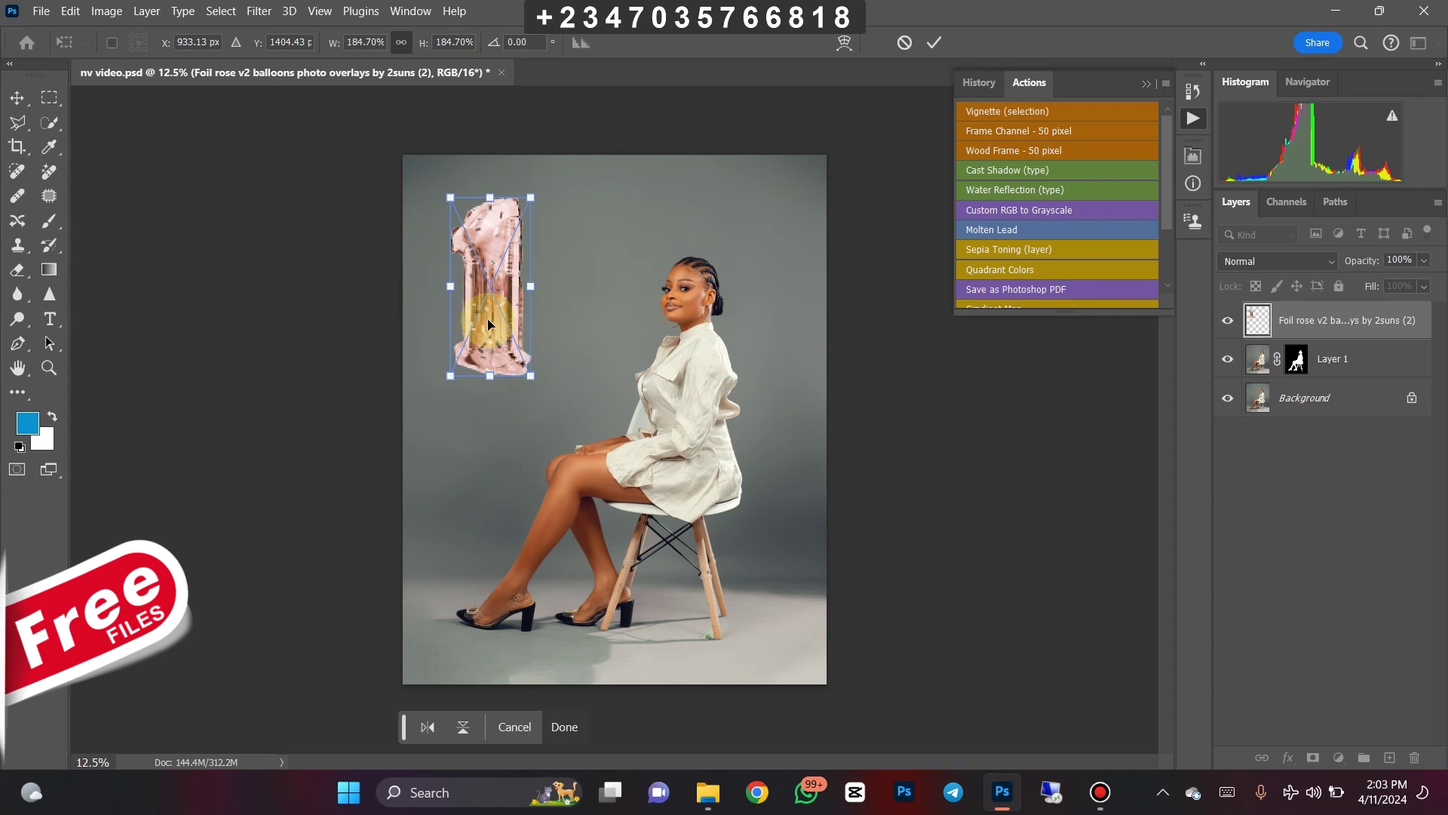
{"action": "key", "text": "Return"}
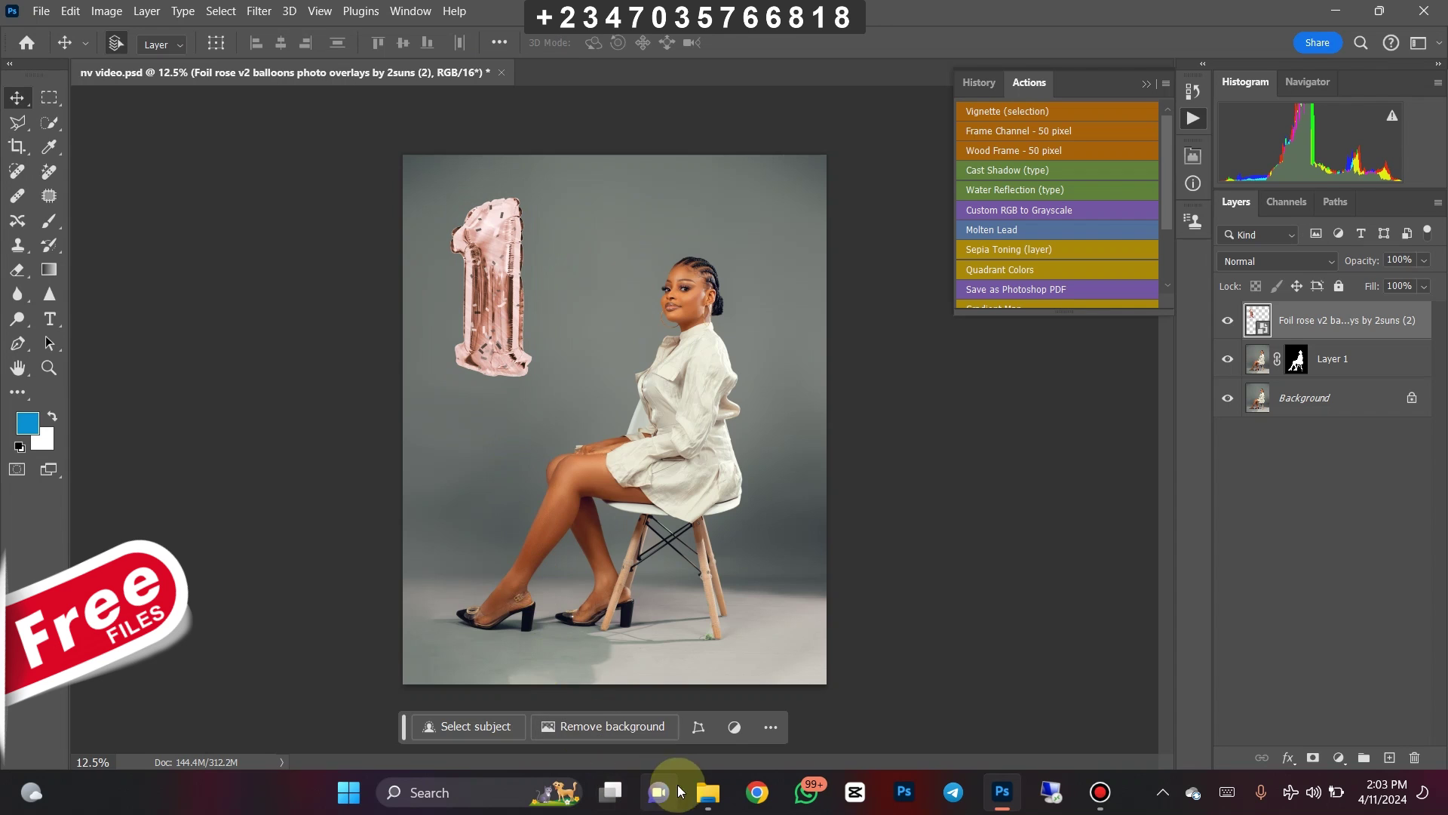
- Place the number 6 foil balloon, file (7), just right of the 1, scaled to about 183% and rotated about -10.4°
{"action": "left_click", "coordinate": [707, 792]}
{"action": "left_click", "coordinate": [233, 359]}
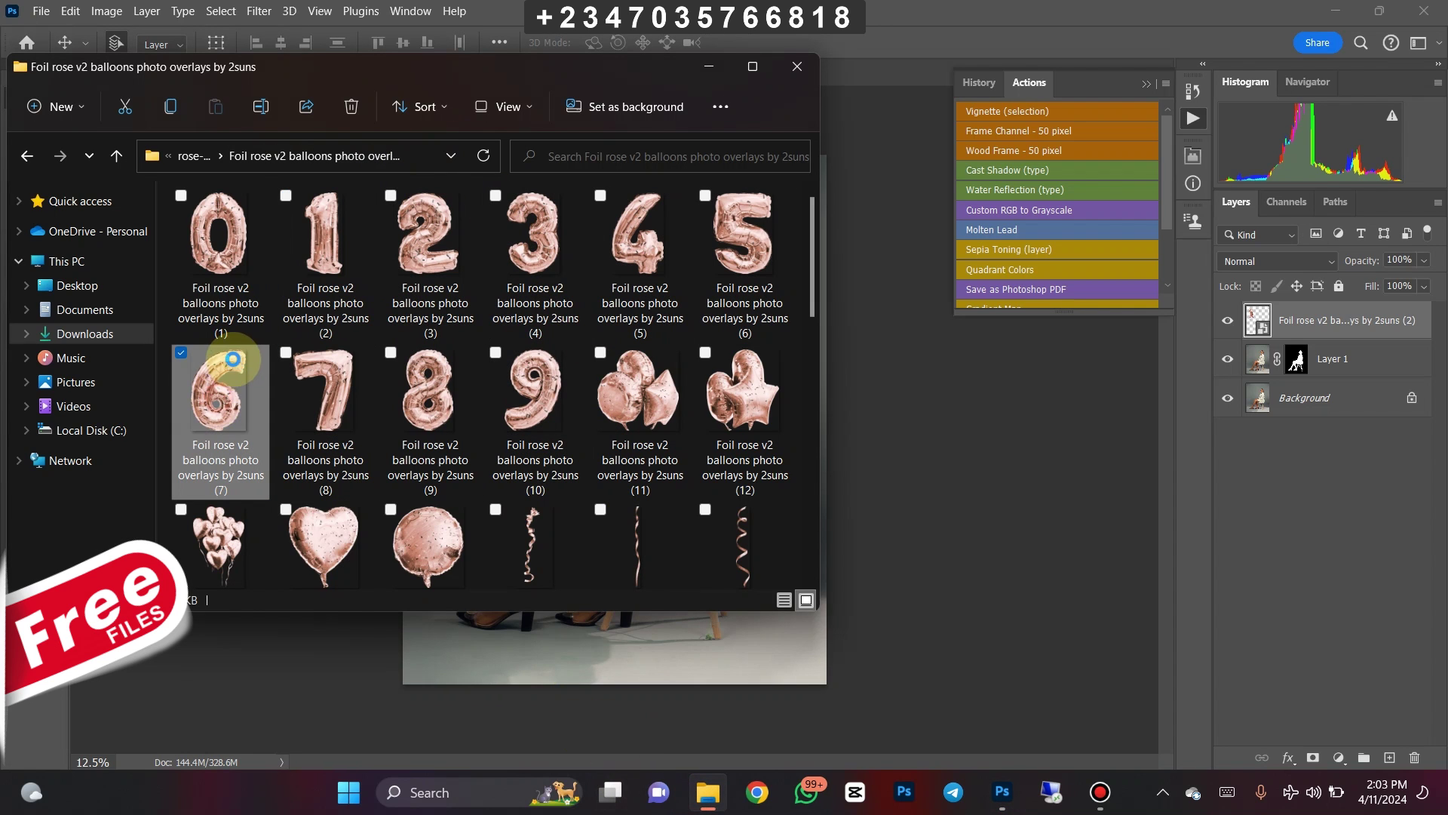
{"action": "left_click_drag", "start_coordinate": [210, 418], "coordinate": [592, 649]}
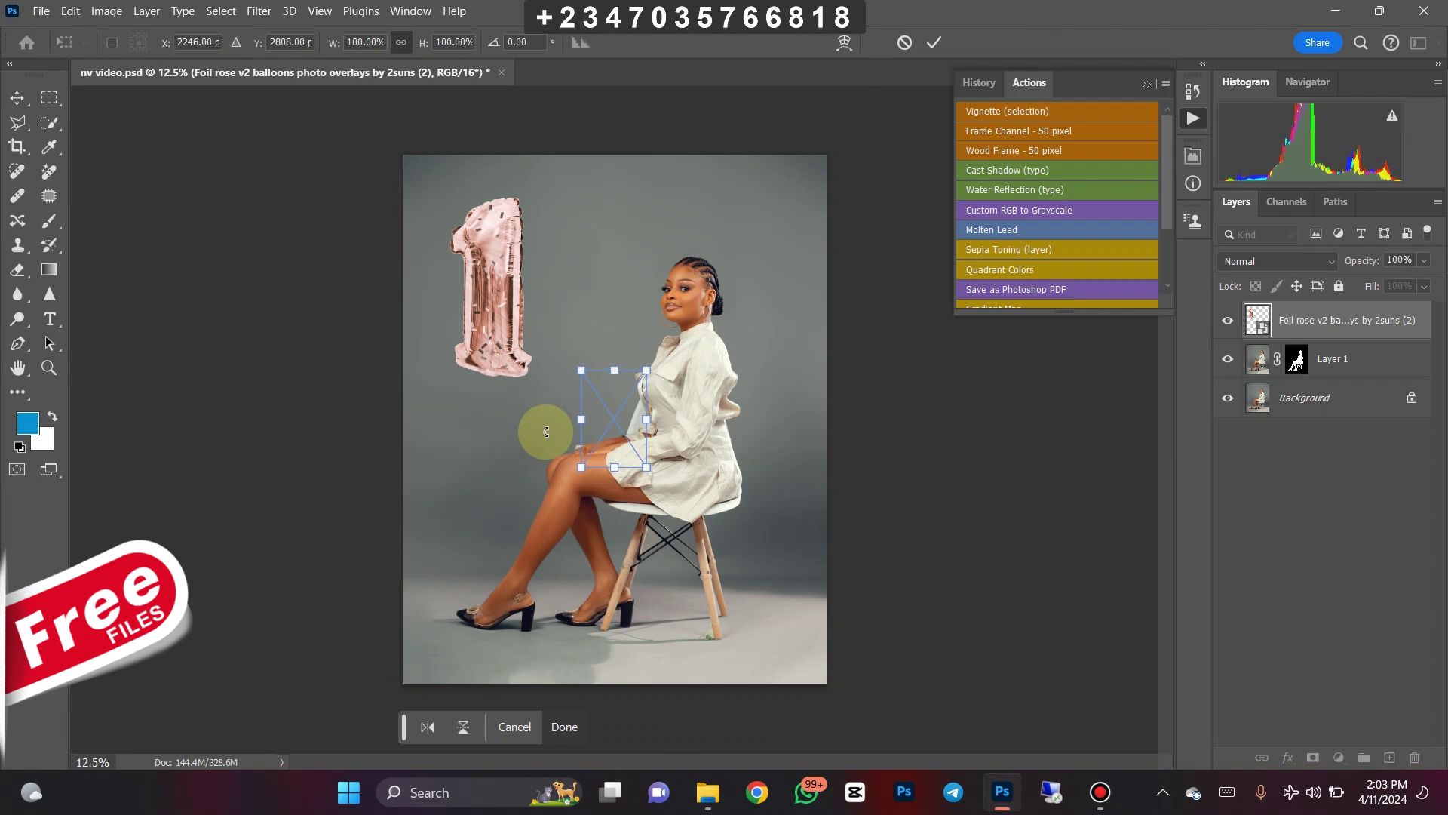
{"action": "left_click_drag", "start_coordinate": [573, 374], "coordinate": [581, 291]}
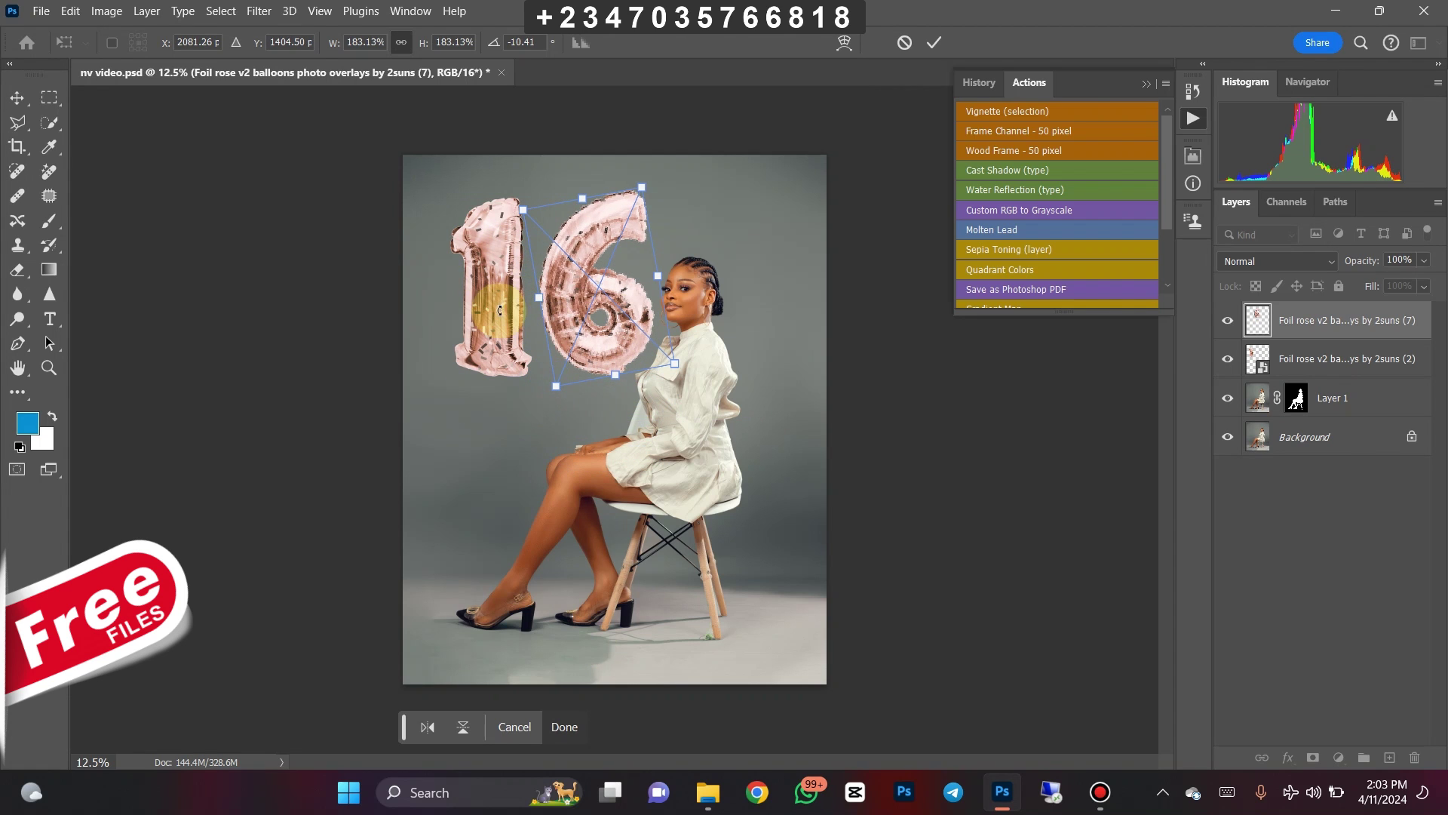
{"action": "left_click", "coordinate": [494, 381]}
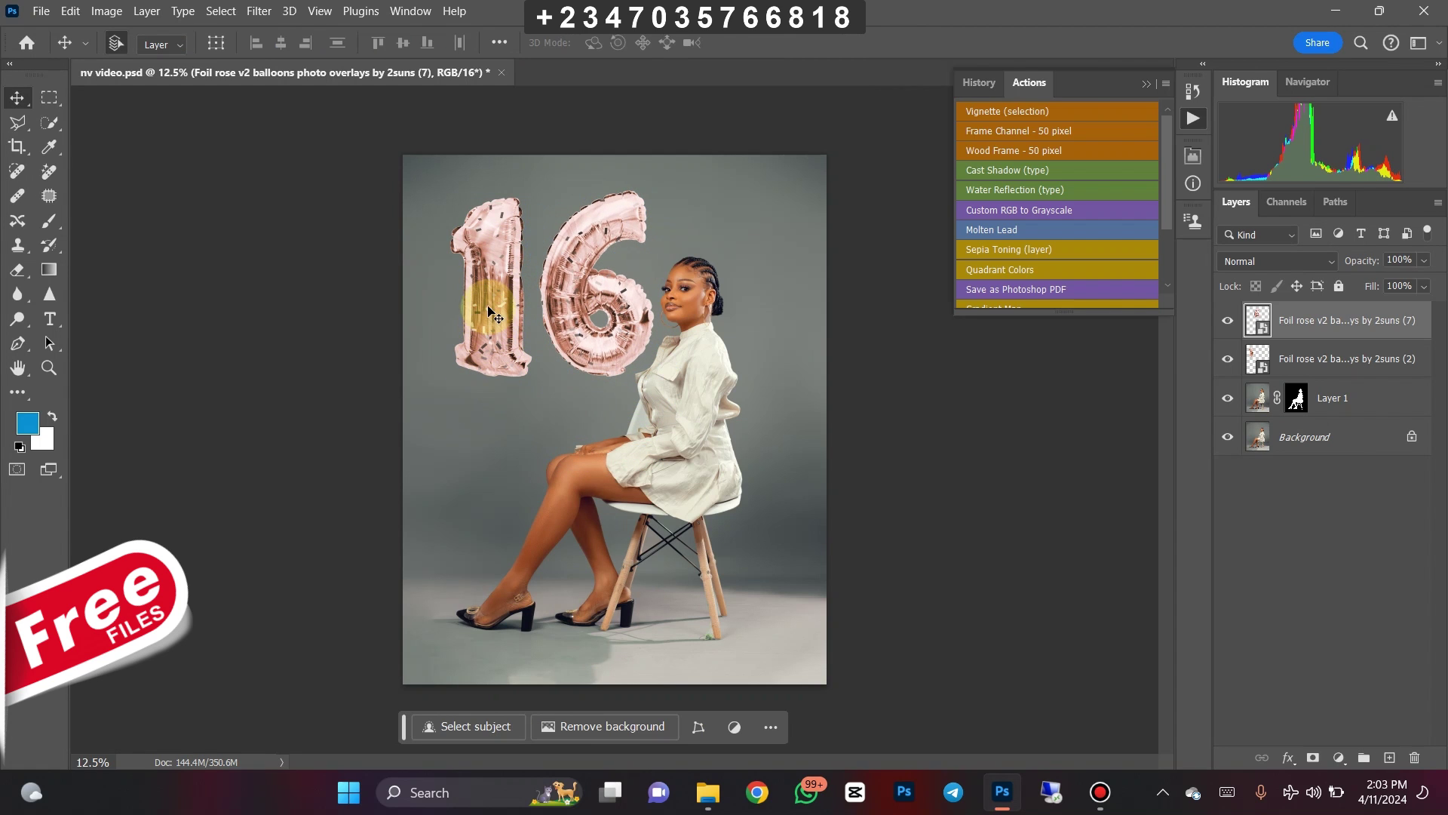
- Shift the 1 and 6 balloons slightly left, away from the woman's face
{"action": "left_click", "coordinate": [485, 307]}
{"action": "left_click_drag", "start_coordinate": [486, 307], "coordinate": [461, 303]}
{"action": "left_click_drag", "start_coordinate": [550, 324], "coordinate": [515, 330]}
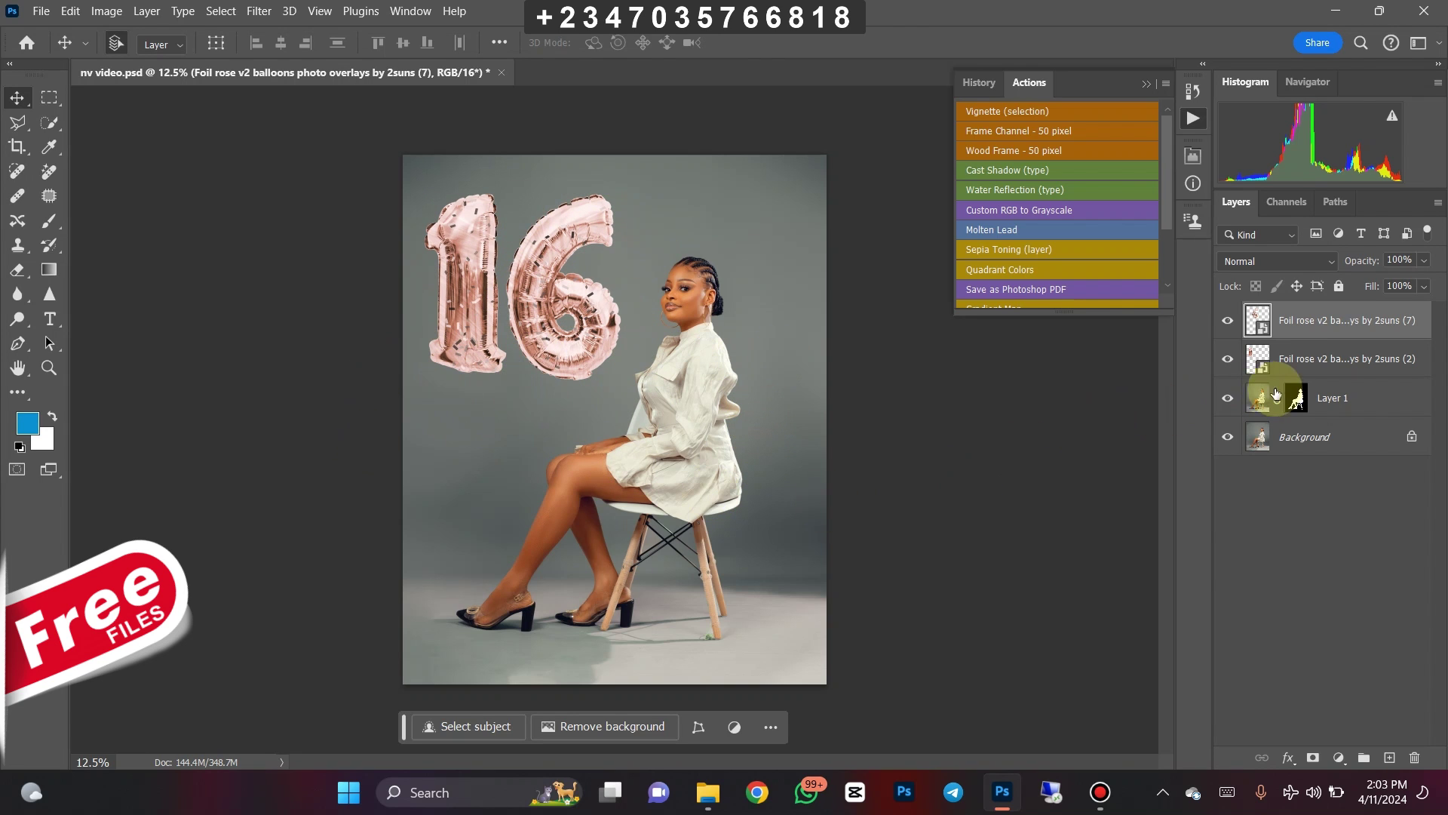
- Select both number balloon layers and scale them down slightly together, keeping their lower edge in place
{"action": "left_click", "coordinate": [1318, 365], "text": "shift"}
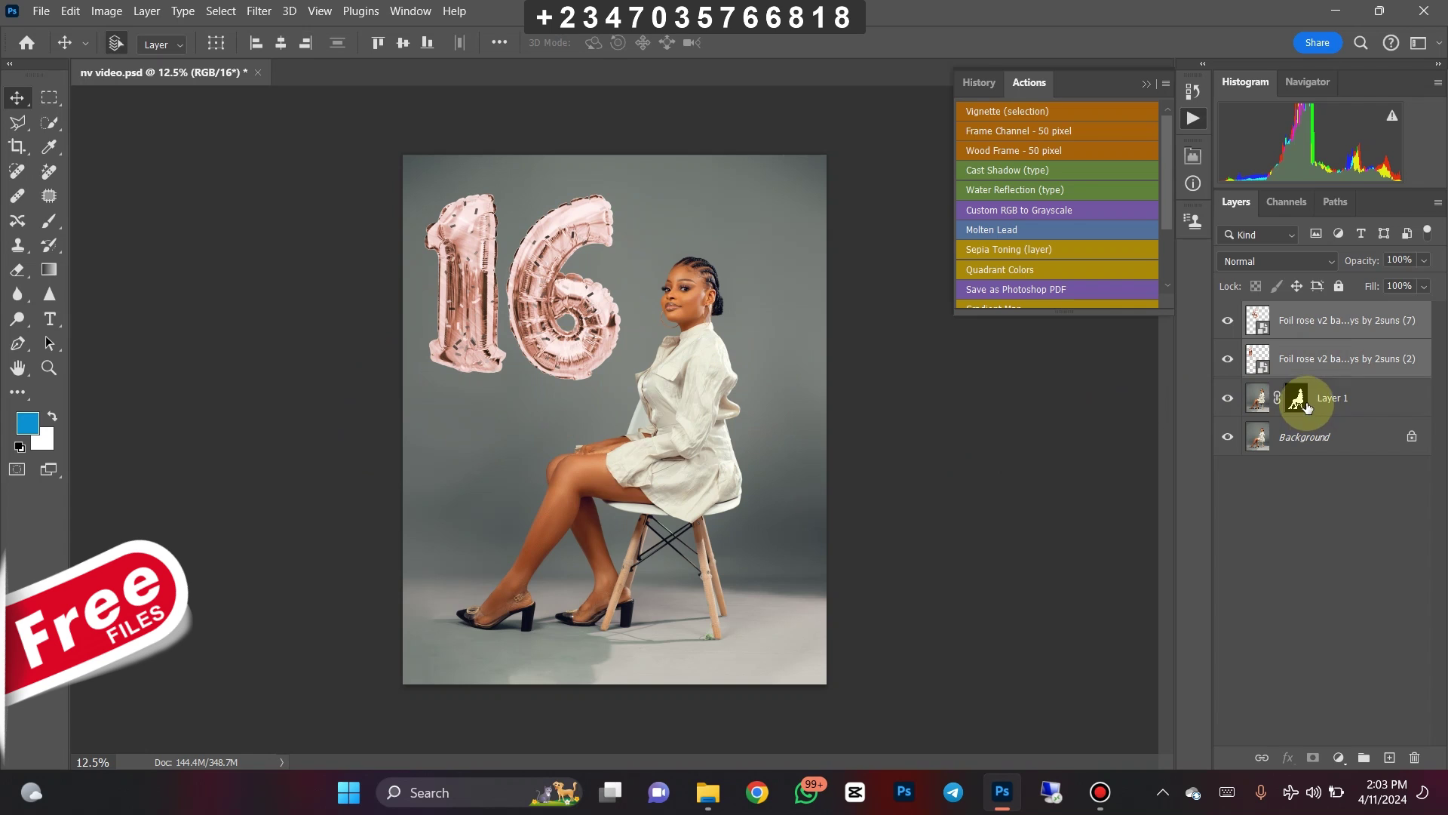
{"action": "key", "text": "ctrl+t"}
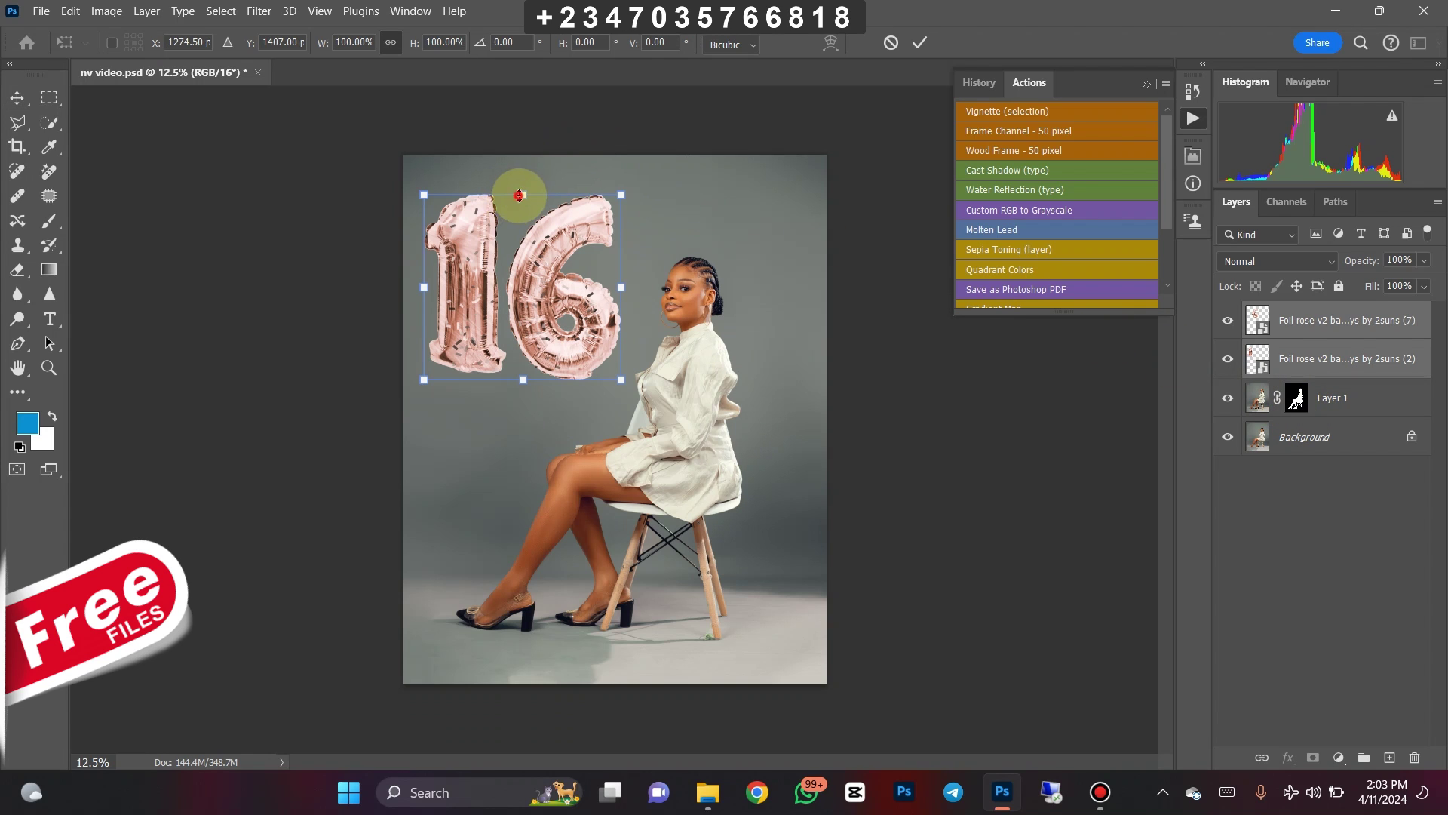
{"action": "left_click_drag", "start_coordinate": [519, 194], "coordinate": [530, 237]}
{"action": "key", "text": "Return"}
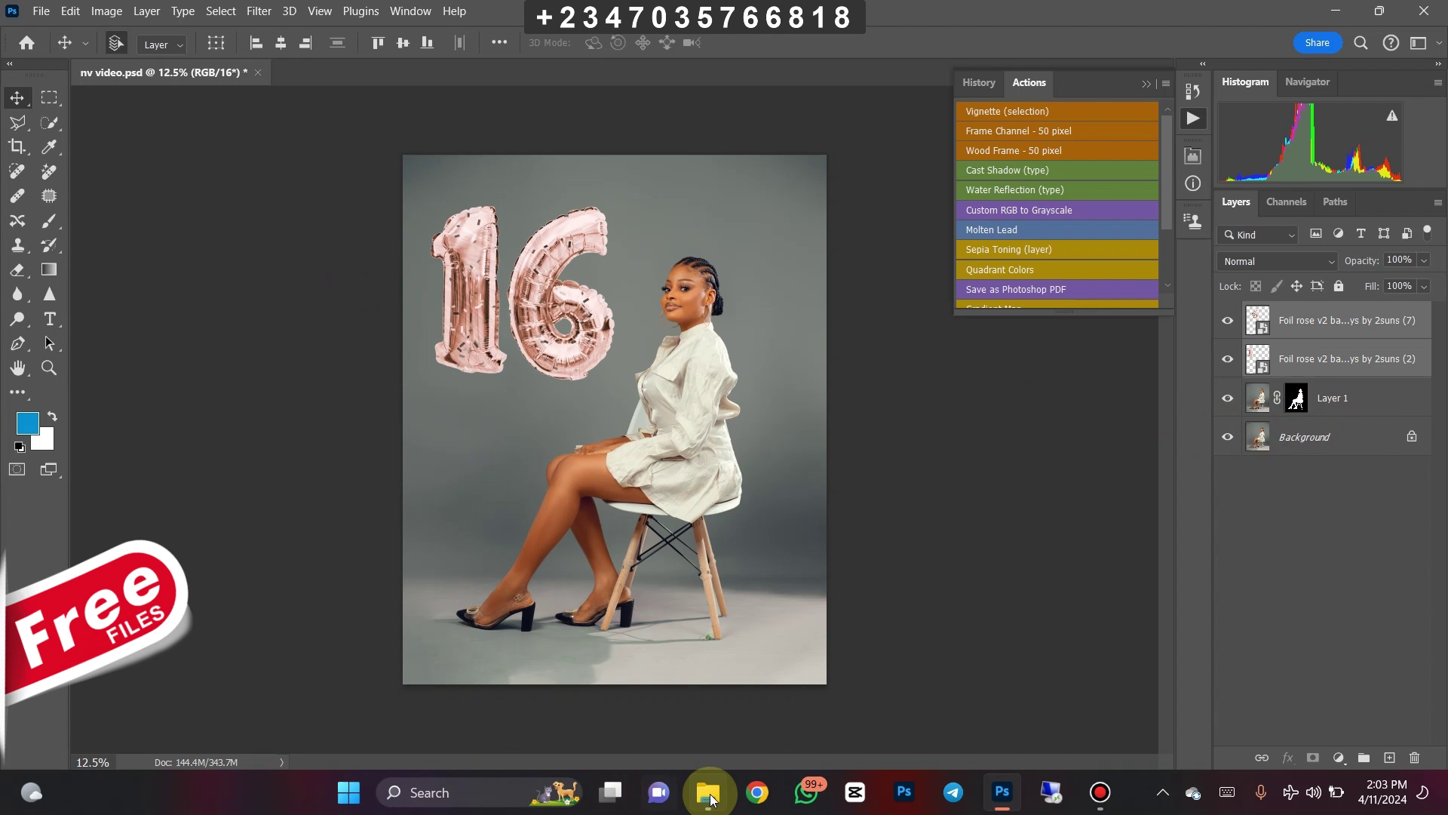
- Place the curly ribbon overlay, file (16), scaled to about 66%, hanging from the bottom of the 1 balloon
{"action": "mouse_move", "coordinate": [709, 802]}
{"action": "left_click", "coordinate": [706, 710]}
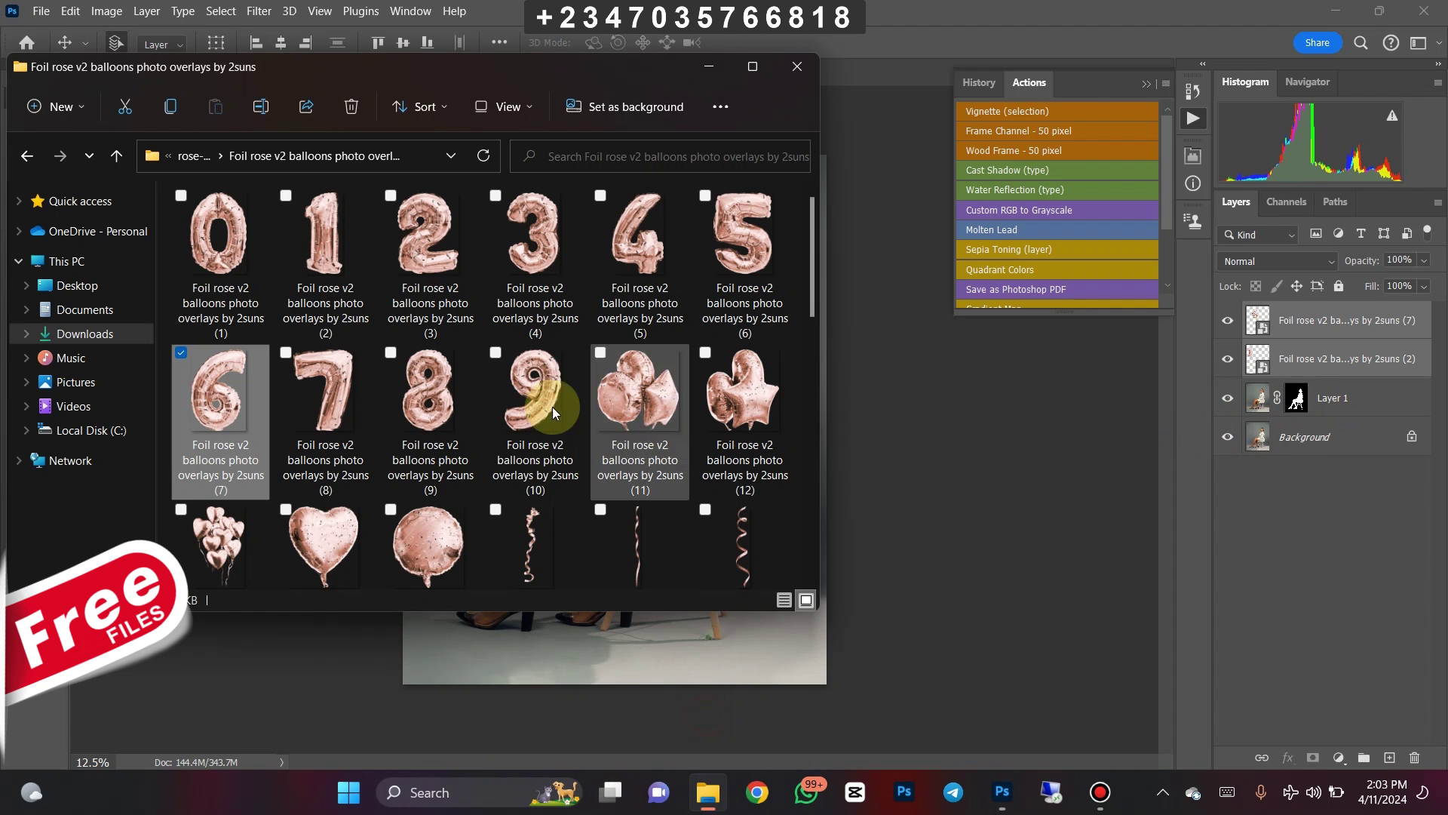
{"action": "left_click", "coordinate": [541, 540]}
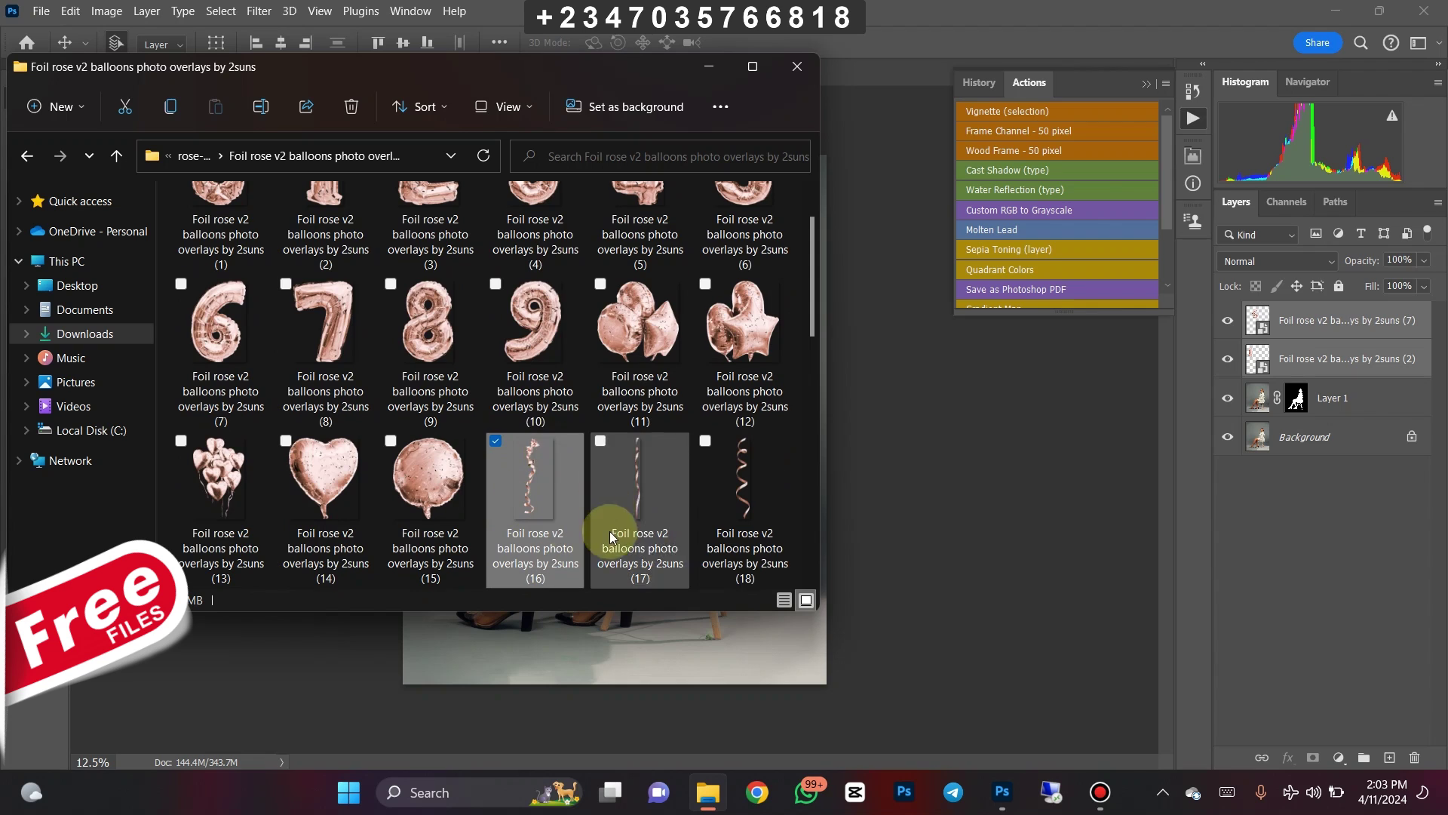
{"action": "left_click_drag", "start_coordinate": [543, 452], "coordinate": [513, 534]}
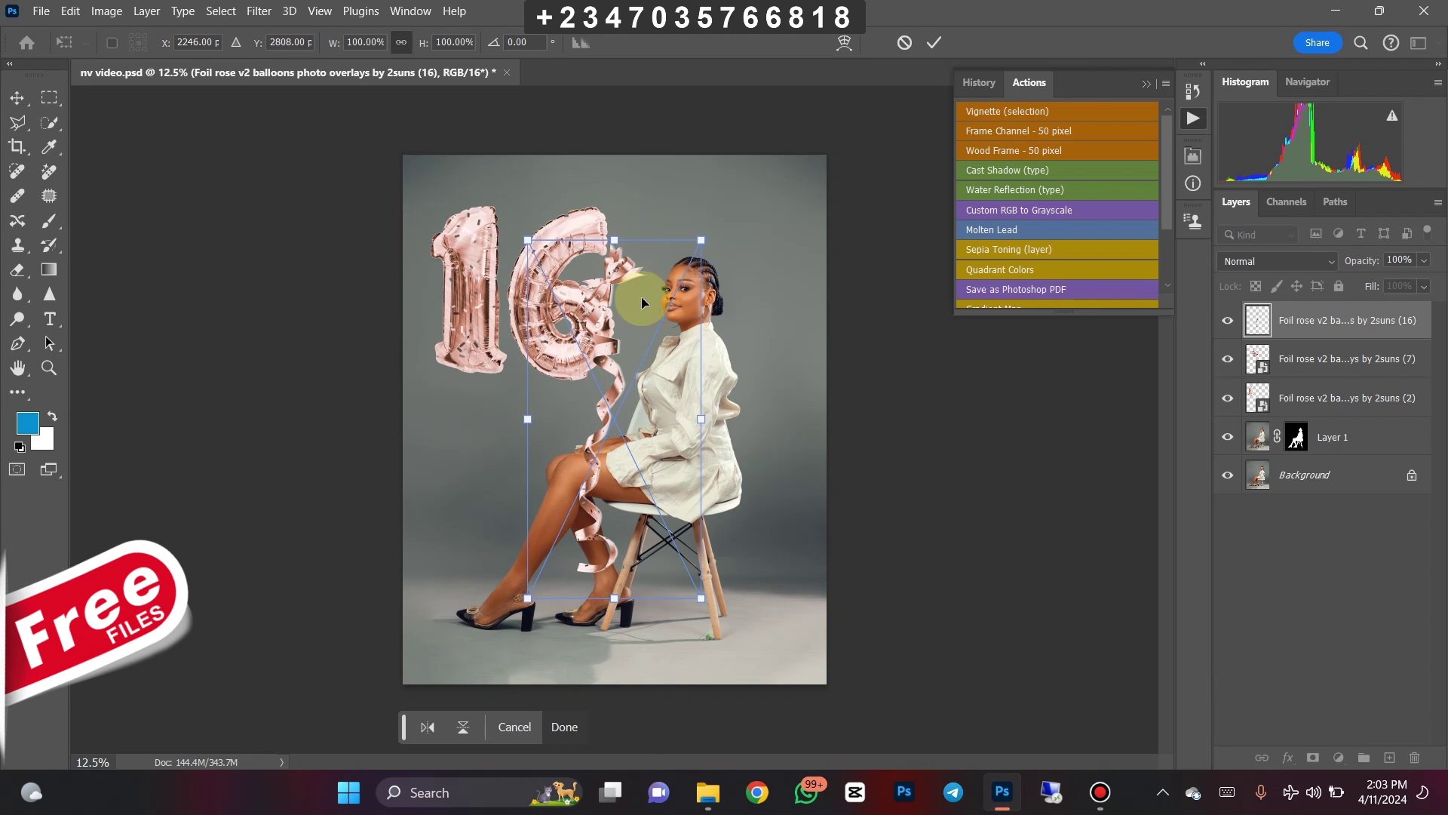
{"action": "left_click_drag", "start_coordinate": [689, 233], "coordinate": [588, 351]}
{"action": "left_click_drag", "start_coordinate": [537, 422], "coordinate": [459, 436]}
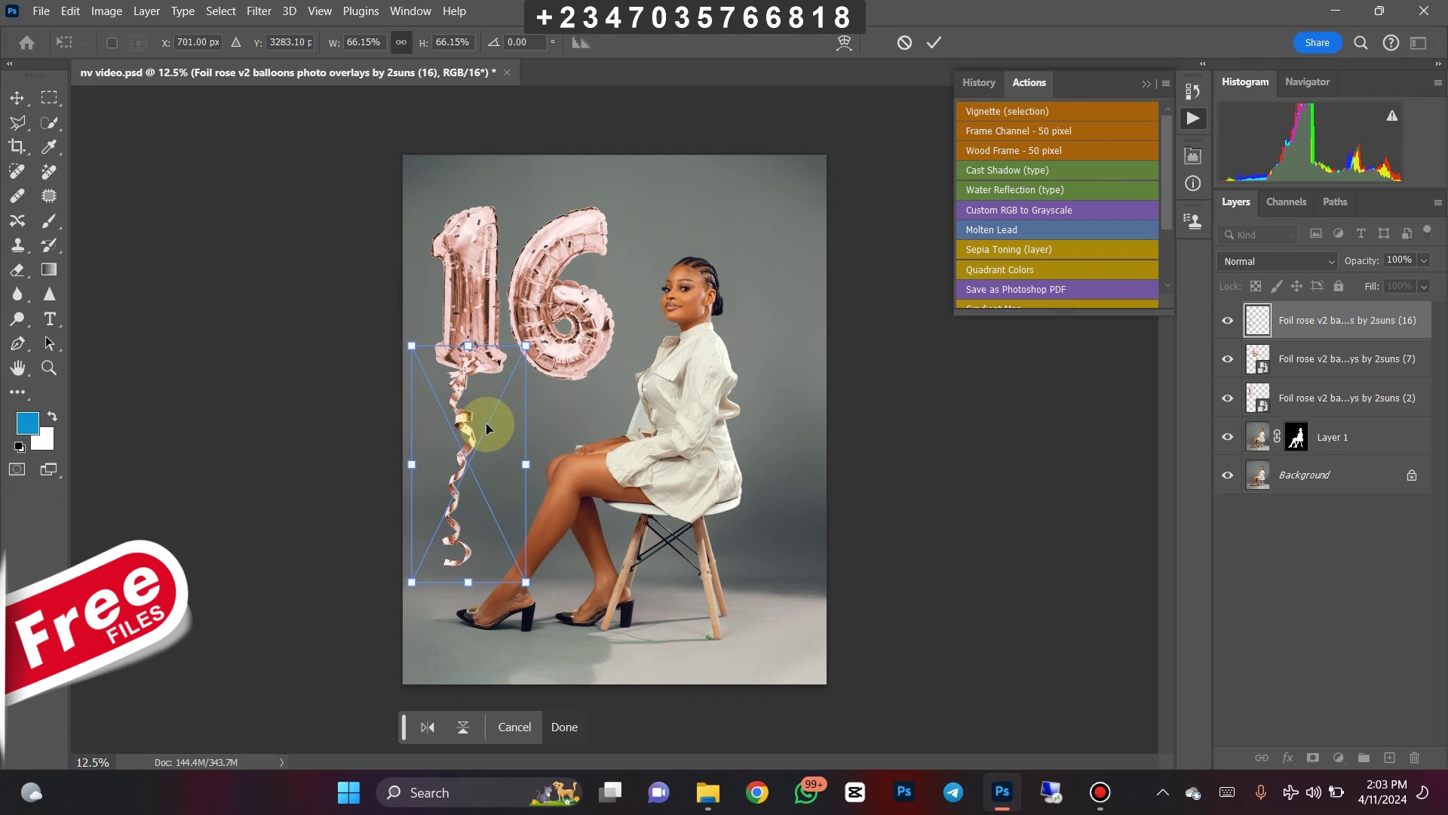
{"action": "key", "text": "Return"}
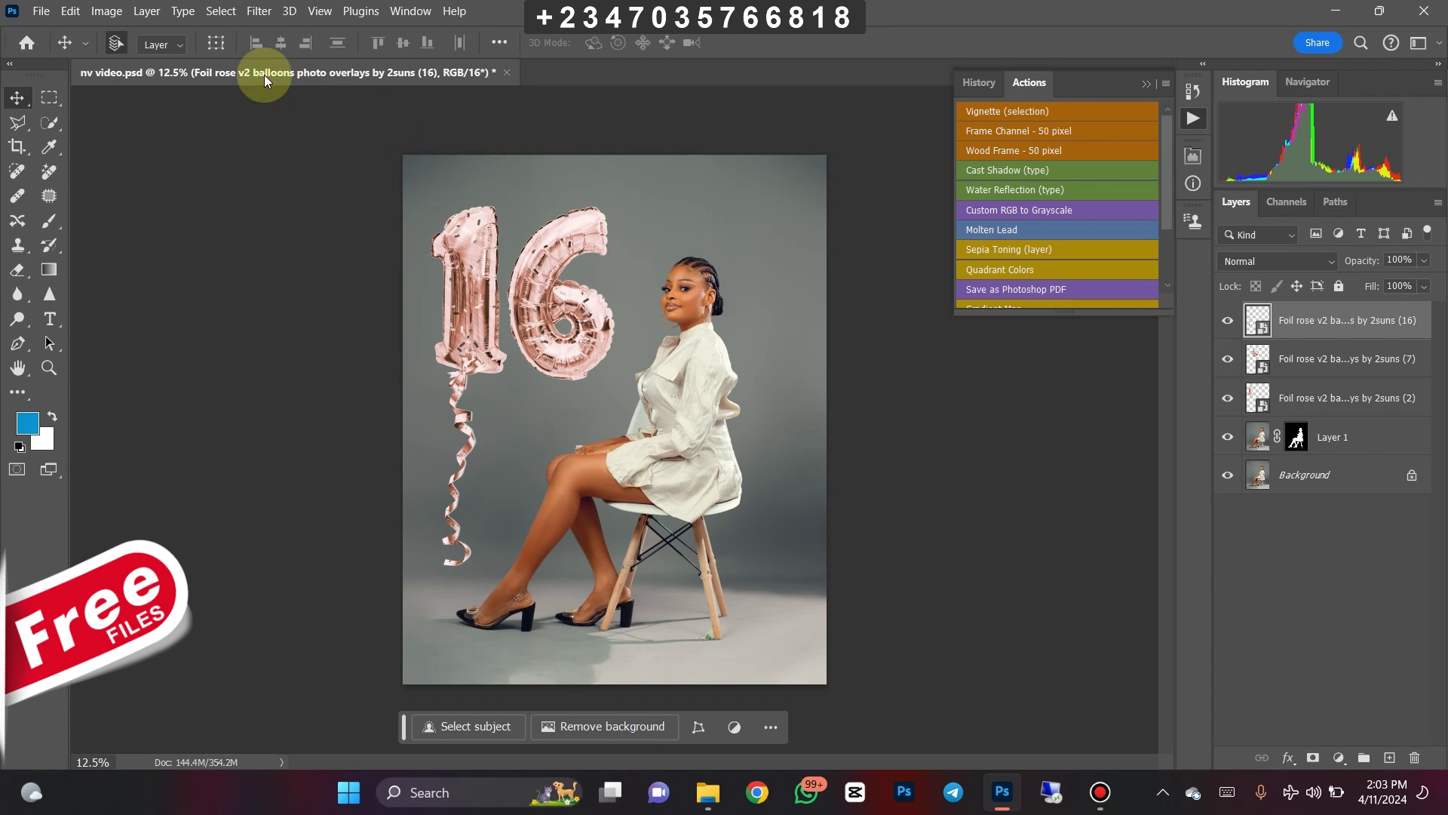
- Place a second curly ribbon overlay, file (16), at a matching size, hanging from the bottom of the 6 balloon
{"action": "mouse_move", "coordinate": [708, 793]}
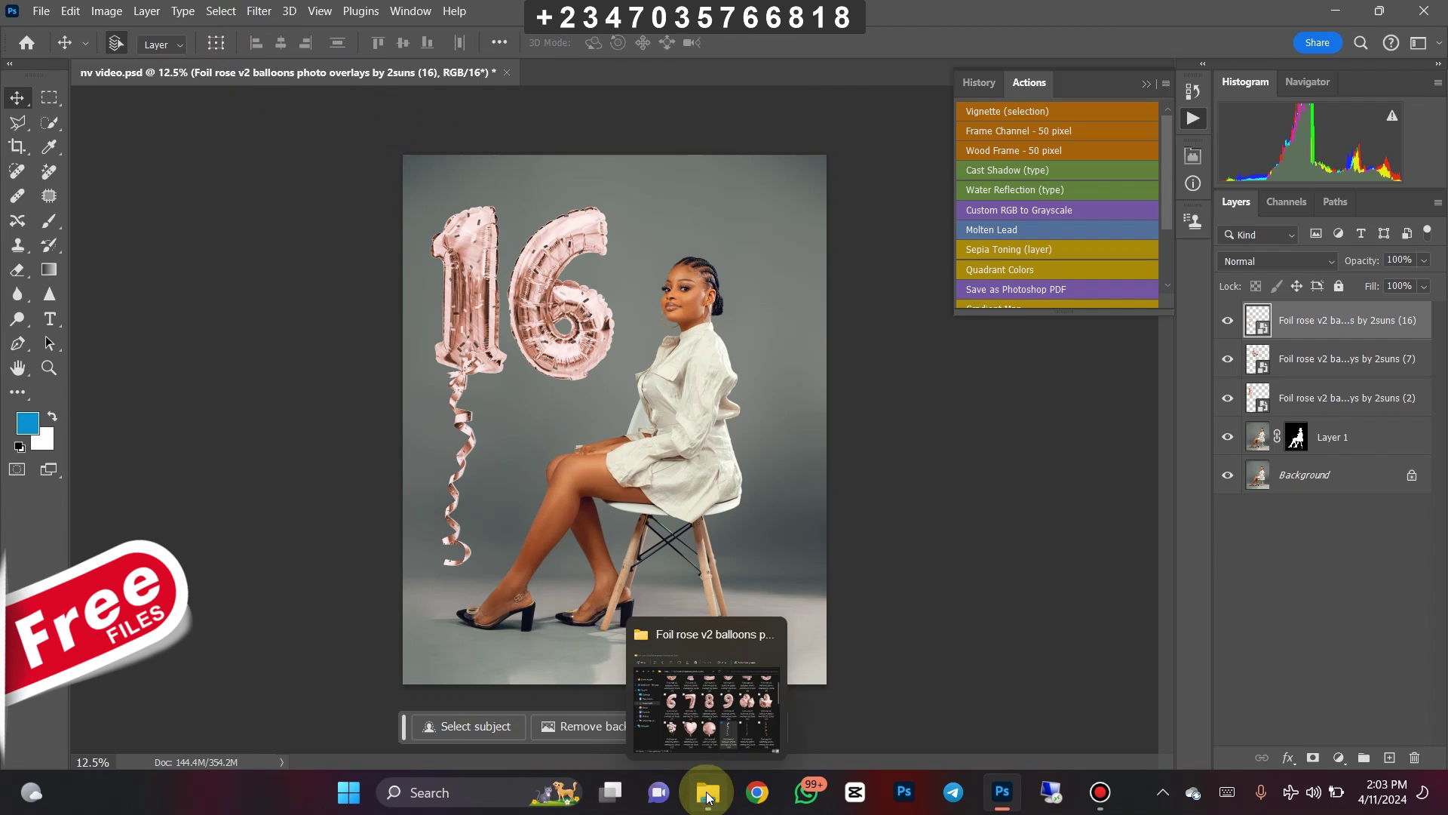
{"action": "left_click", "coordinate": [687, 671]}
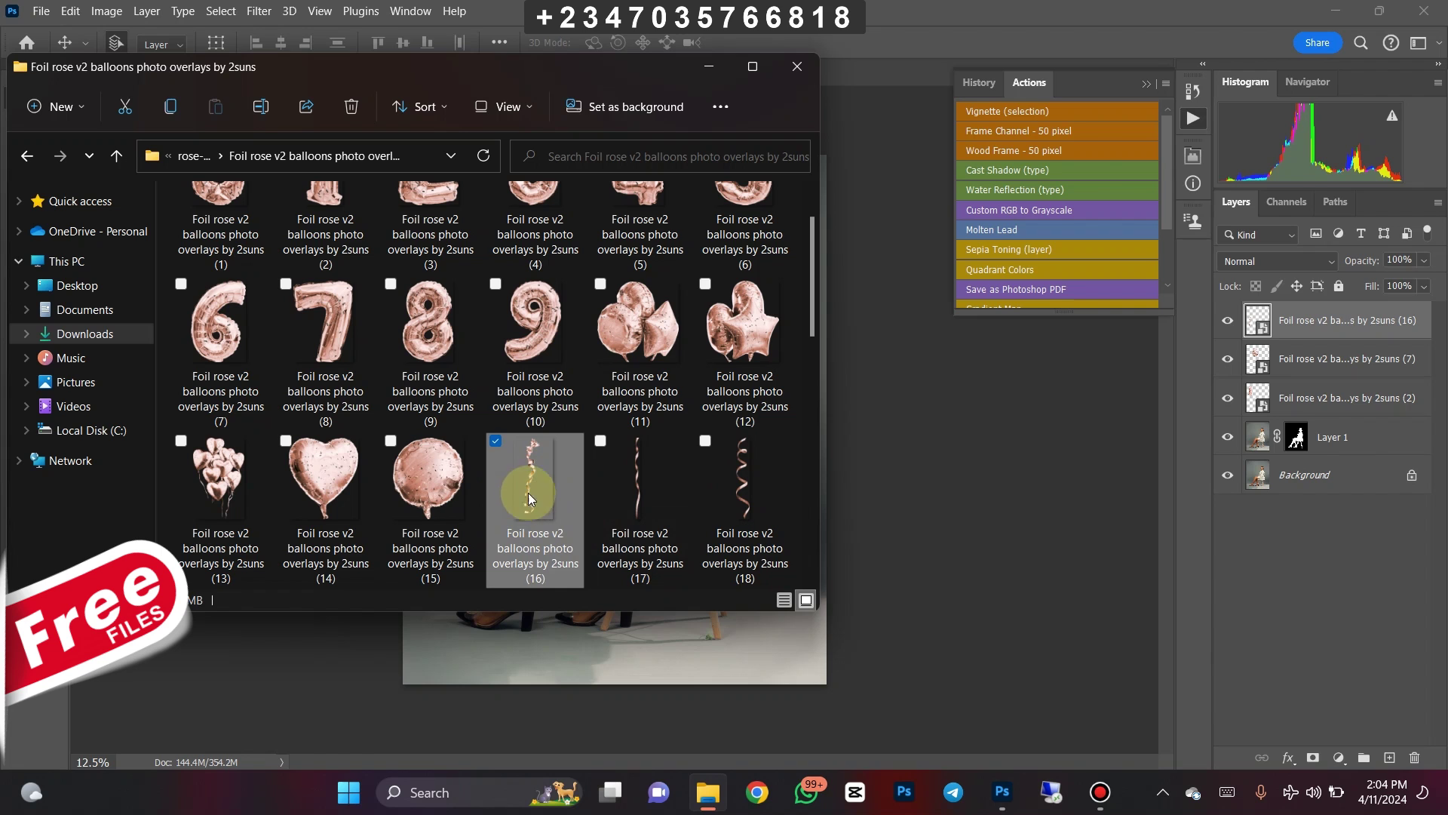
{"action": "left_click_drag", "start_coordinate": [528, 492], "coordinate": [637, 672]}
{"action": "left_click_drag", "start_coordinate": [627, 242], "coordinate": [560, 410]}
{"action": "left_click", "coordinate": [635, 562]}
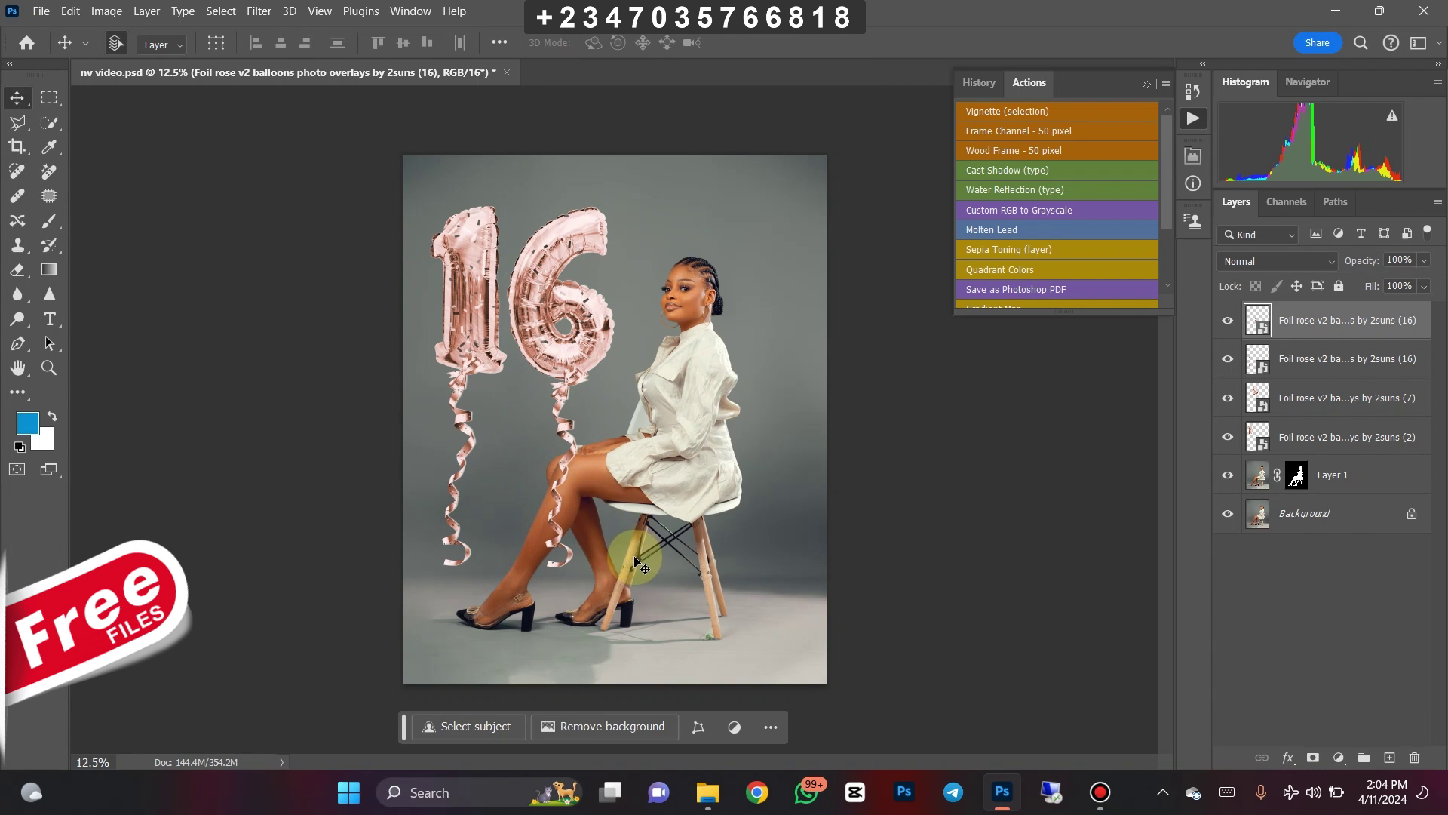
{"action": "left_click", "coordinate": [608, 504]}
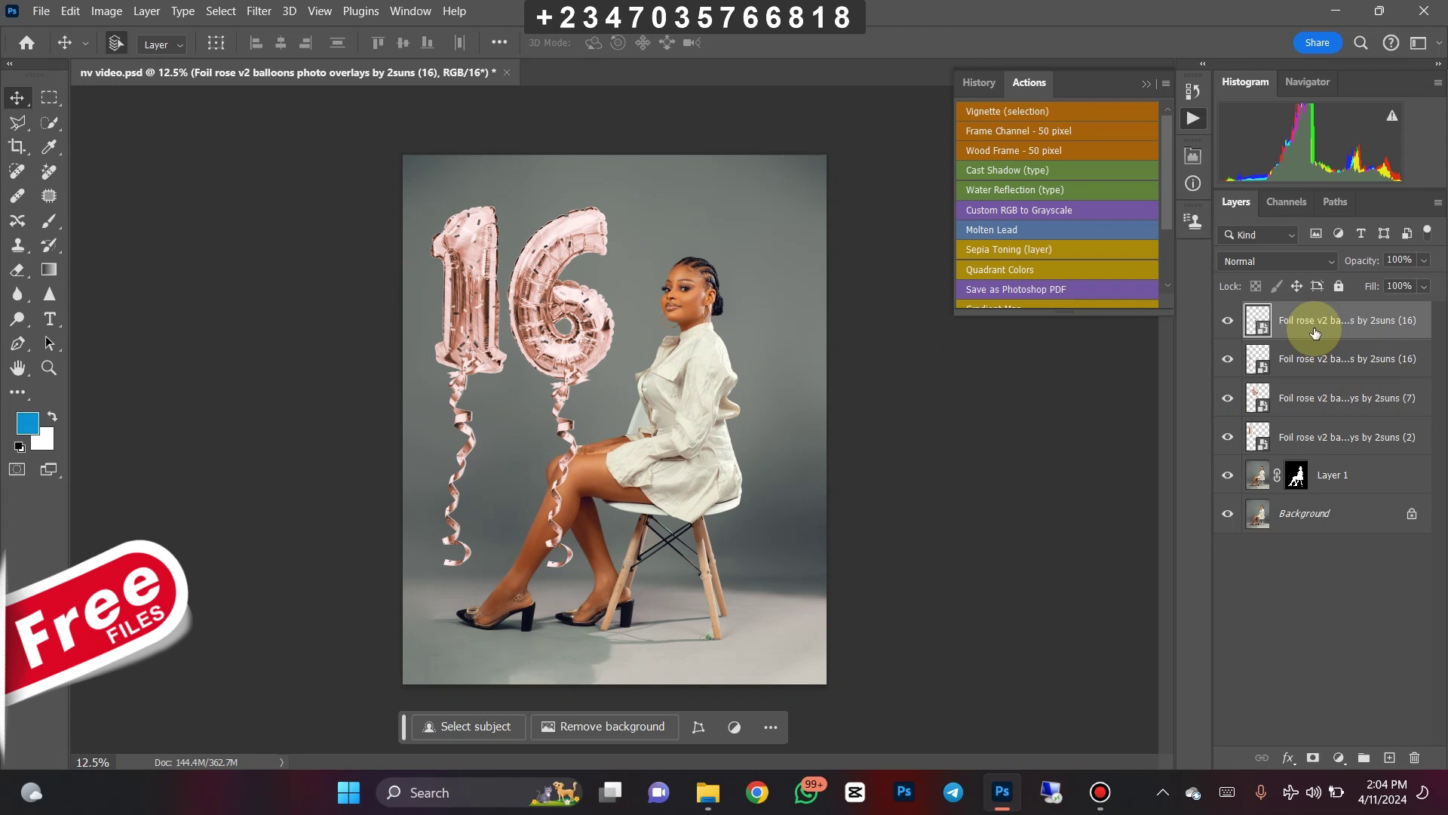
- Move the 6 balloon's ribbon layer below the masked Layer 1 so it passes behind the woman's legs, and check the result
{"action": "left_click_drag", "start_coordinate": [1320, 323], "coordinate": [1295, 486]}
{"action": "key", "text": "ctrl+plus"}
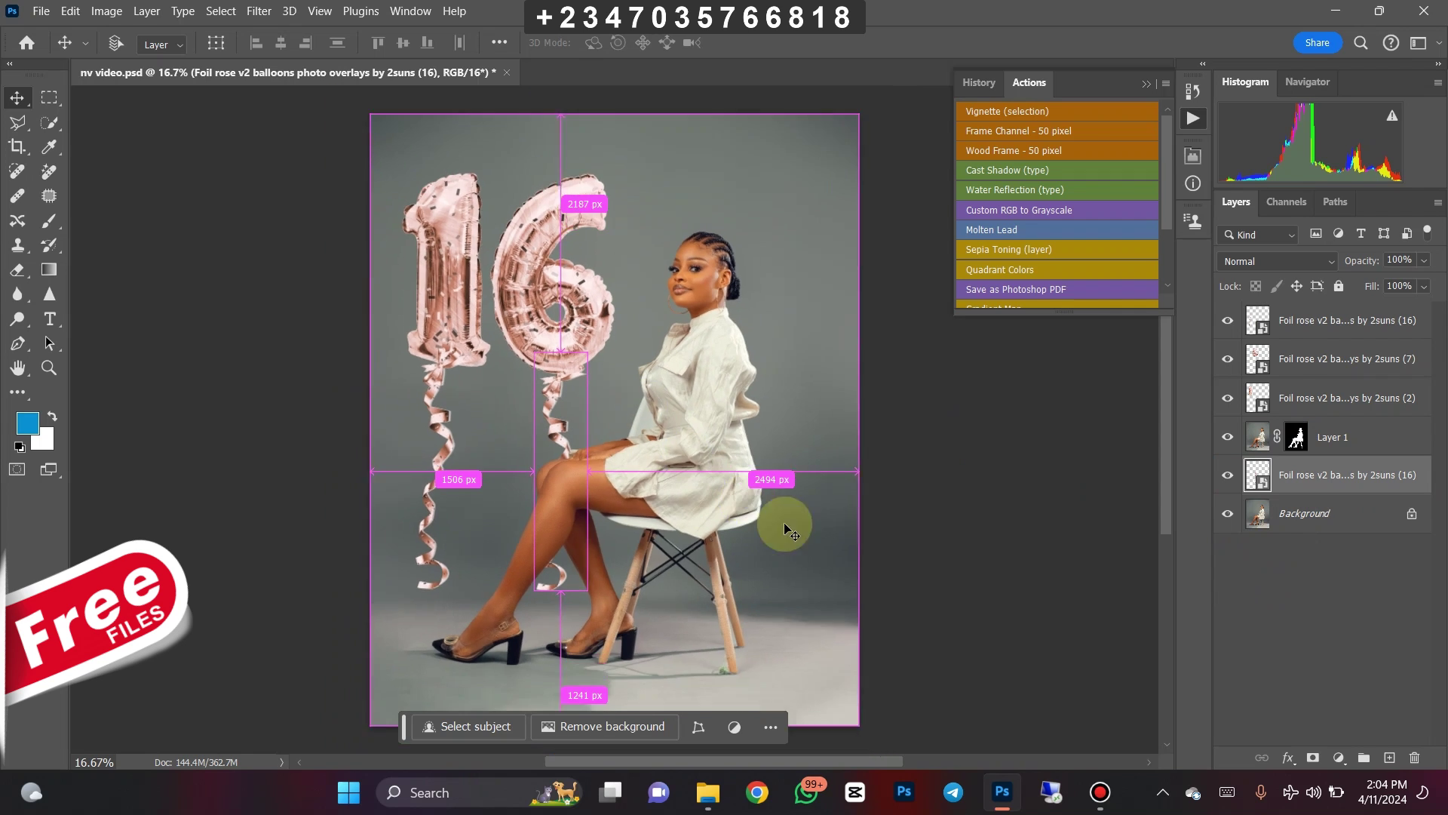
{"action": "key", "text": "ctrl+minus"}
{"action": "key", "text": "ctrl+plus"}
{"action": "key", "text": "ctrl+minus"}
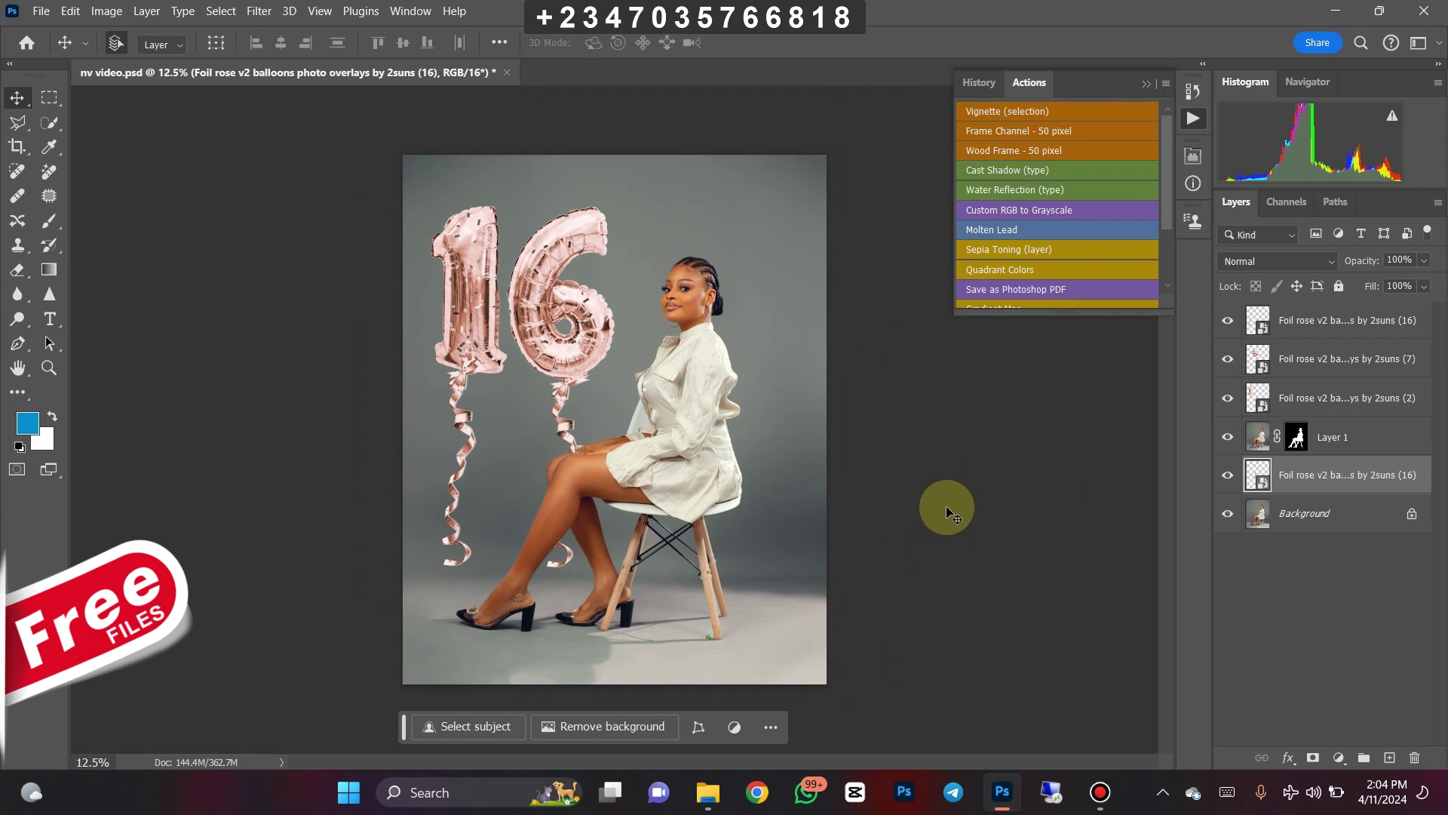